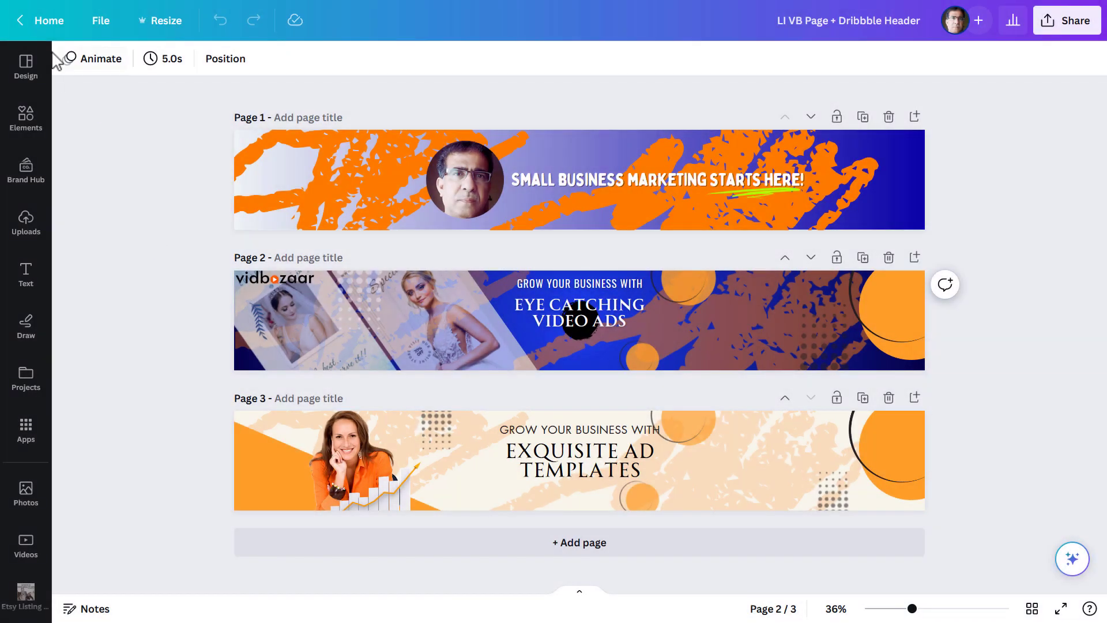
- Leave the banner design for the Projects page, filtered to show only Folders
click(40, 23)
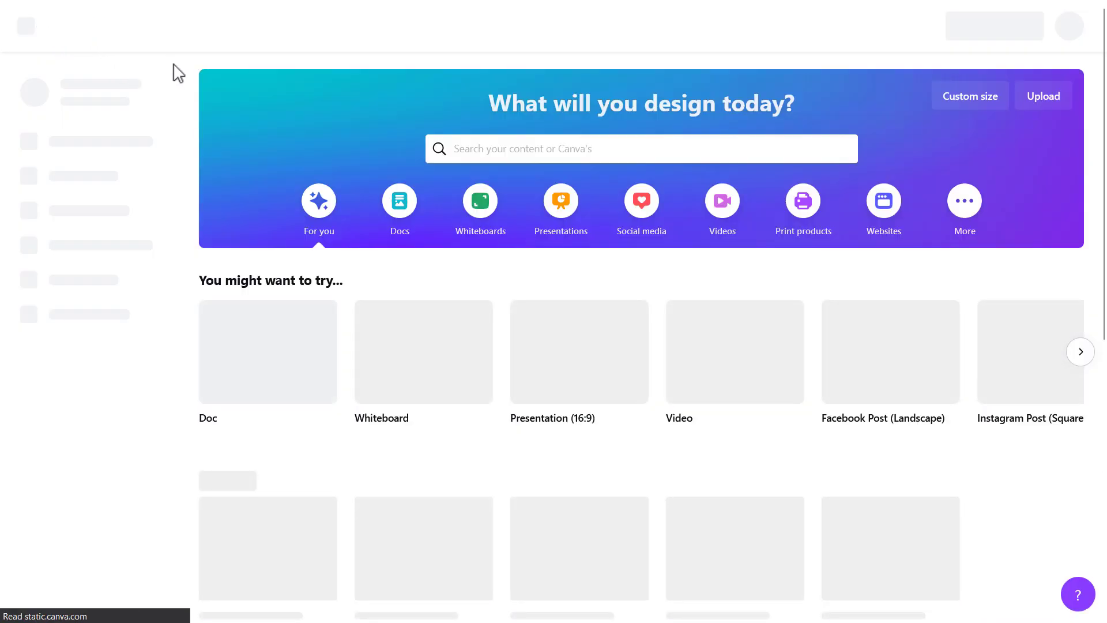
click(176, 173)
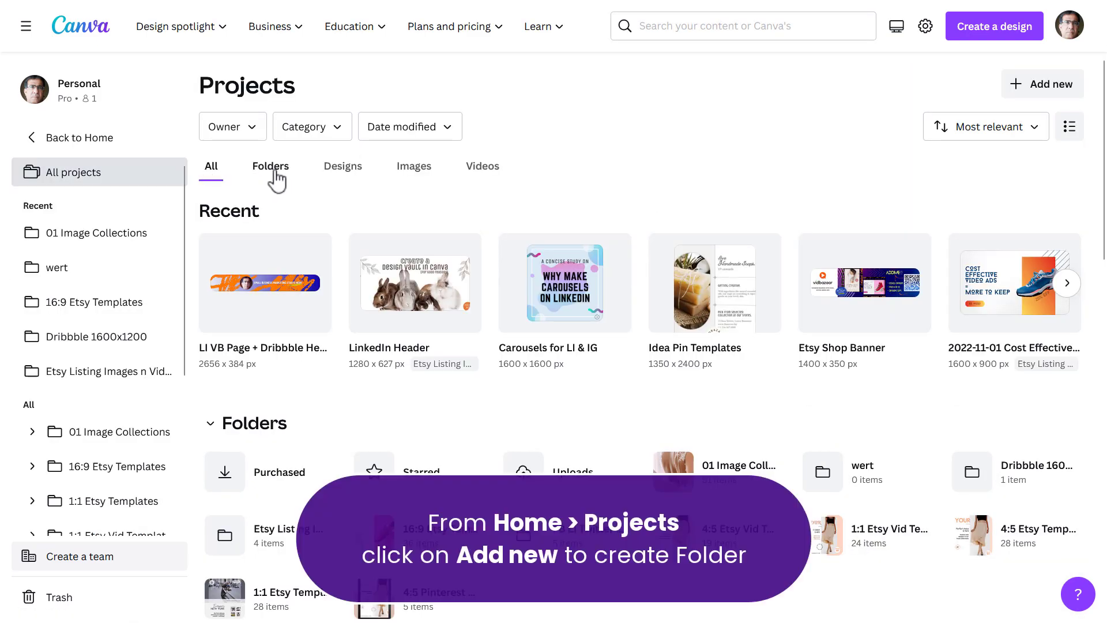
click(276, 173)
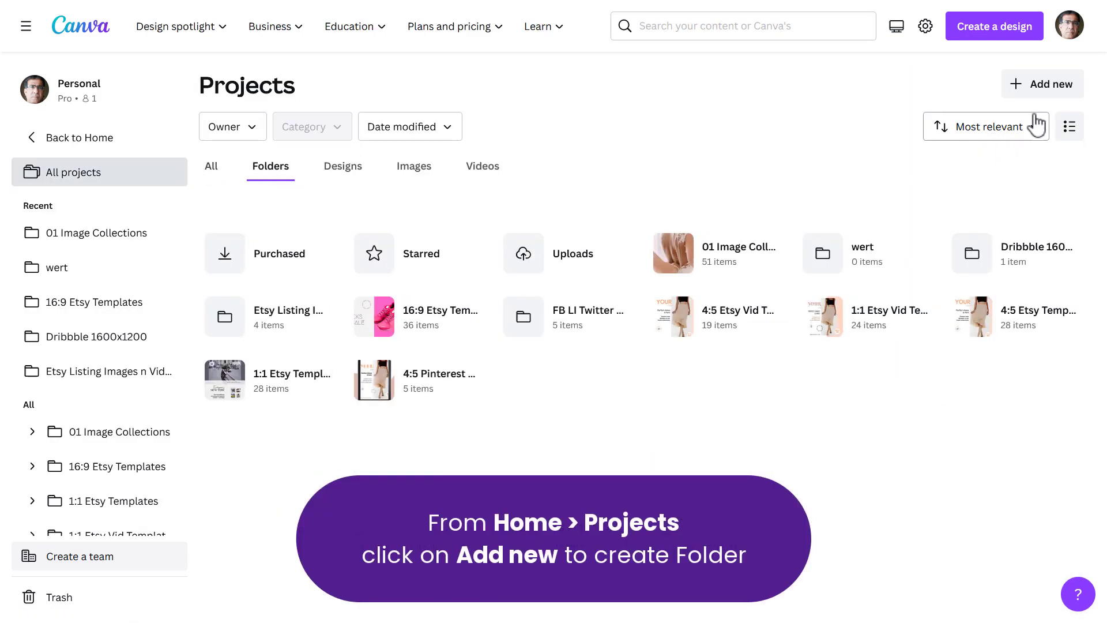
- Check Add new's Import from app options and the 16:9 Etsy Templates folder menu, then show All
click(1050, 93)
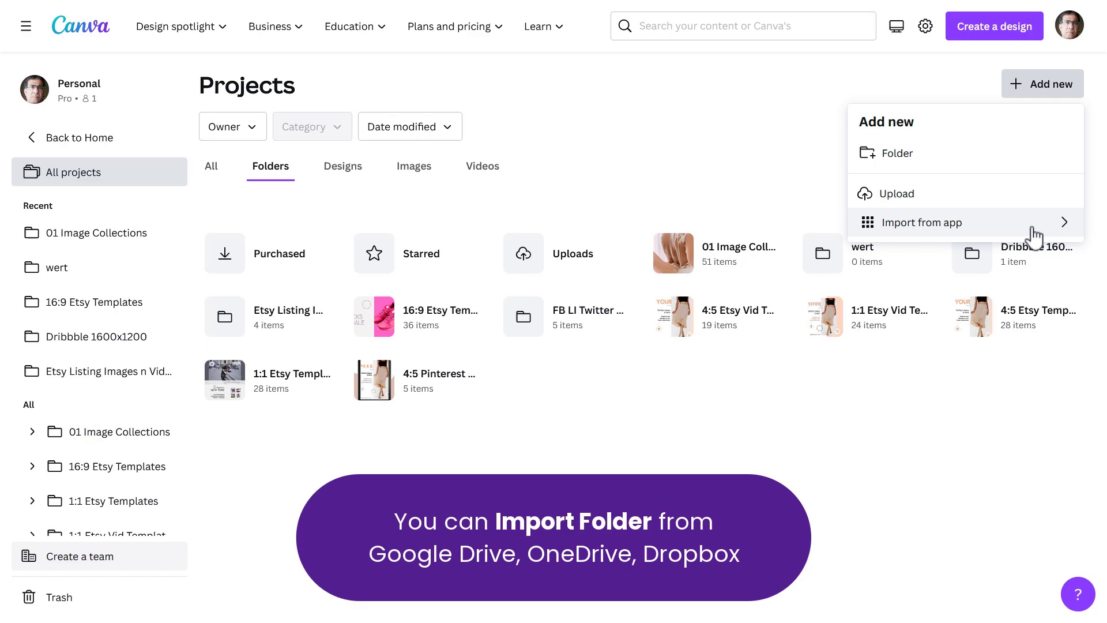
click(1034, 233)
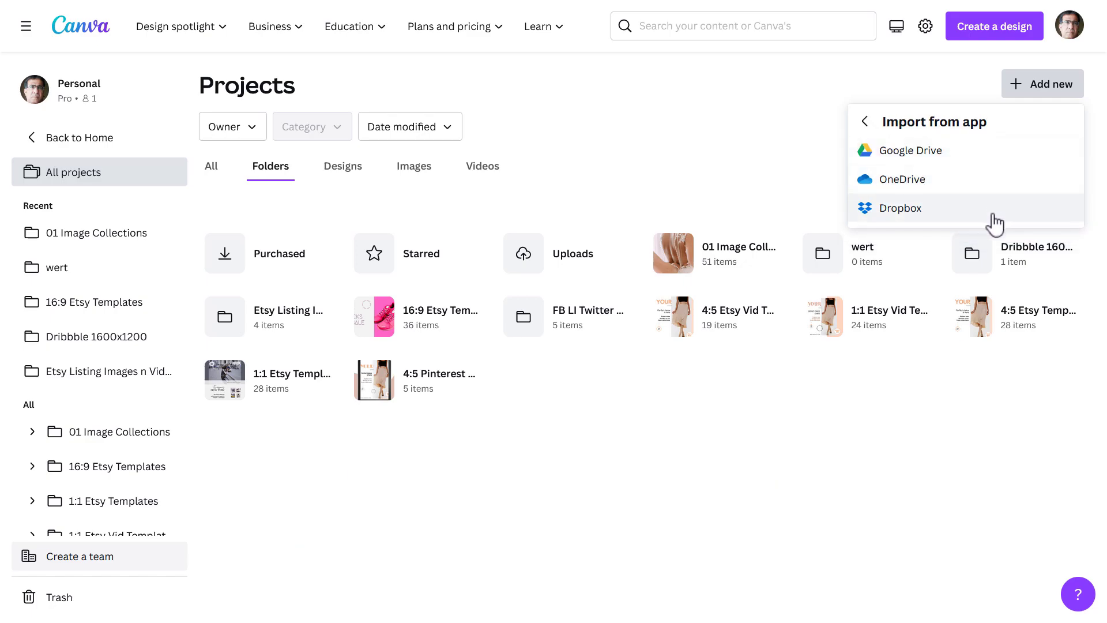
click(762, 138)
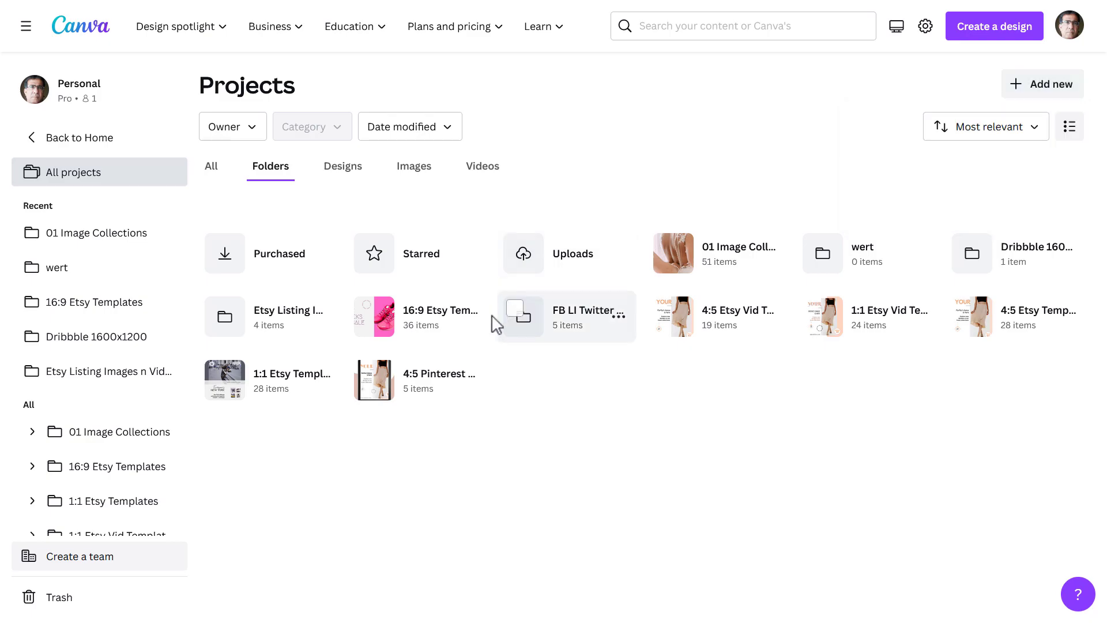
click(470, 318)
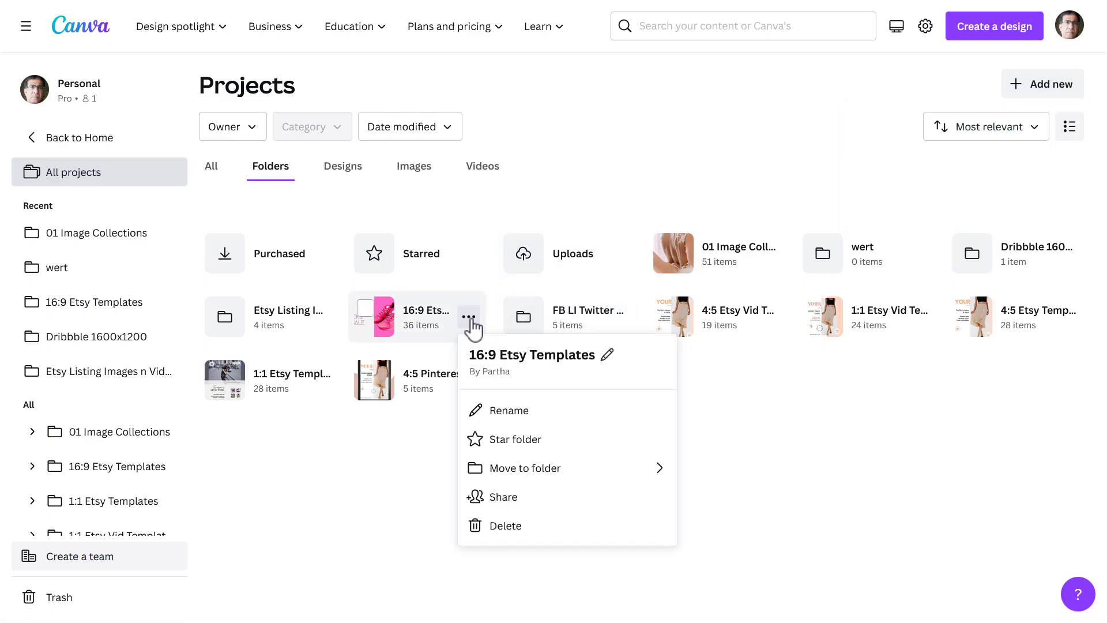
click(600, 533)
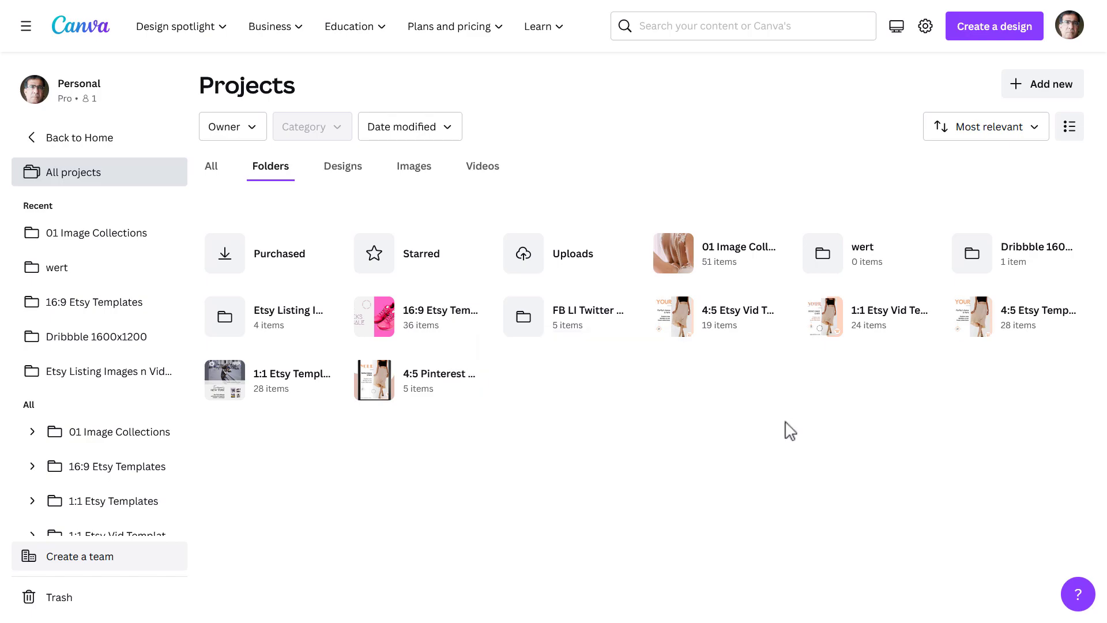
click(223, 173)
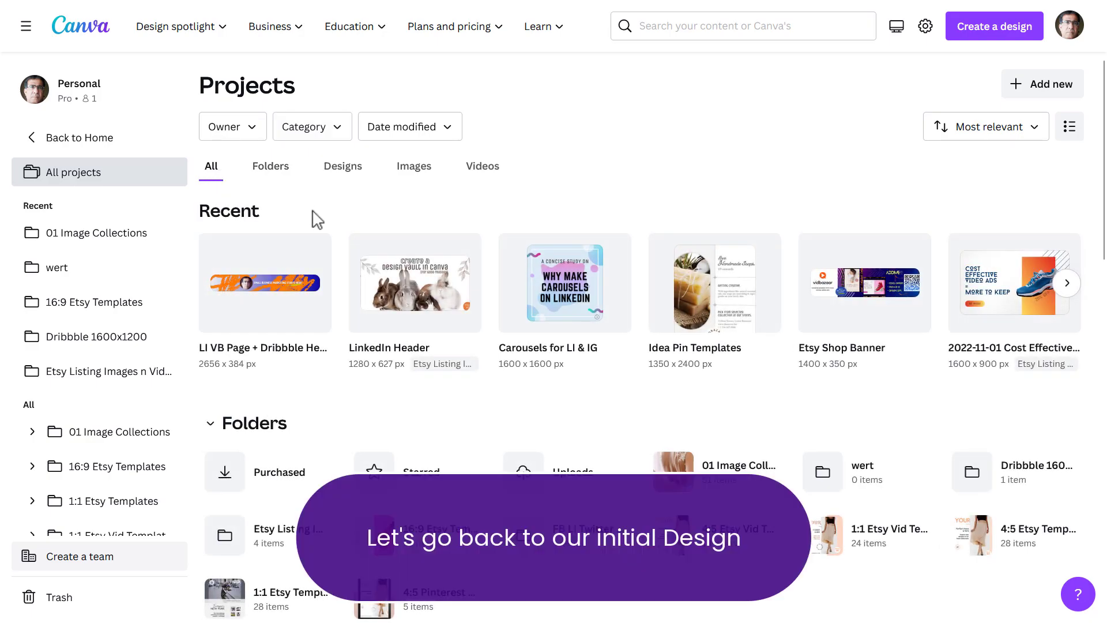
- Reopen LI VB Page + Dribbble Header, hide the Templates panel, and zoom out to all three pages
click(288, 253)
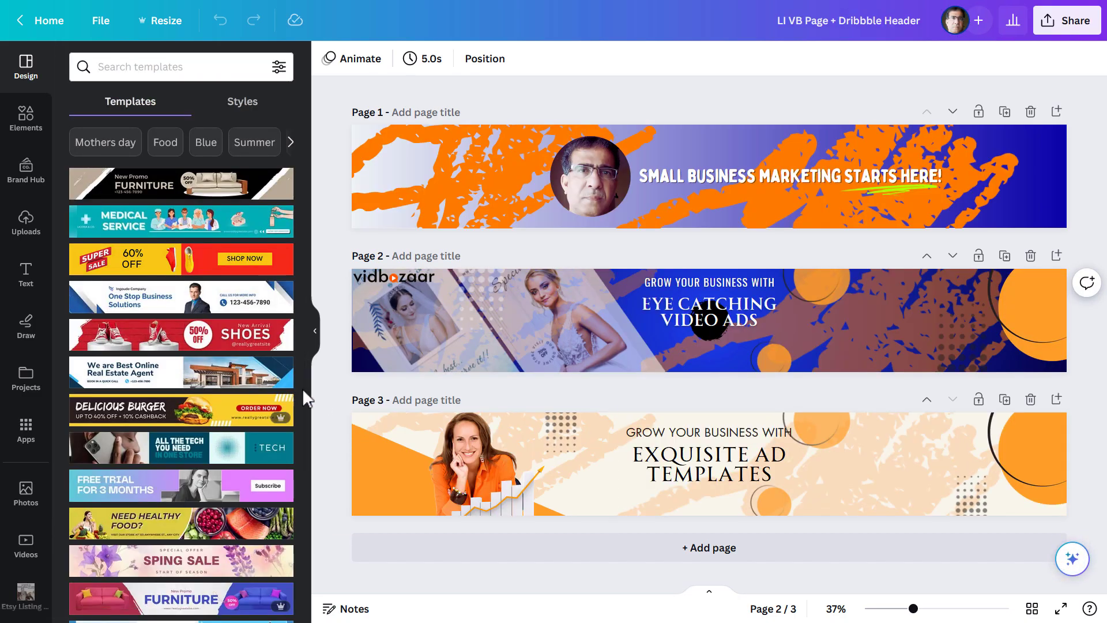
scroll(44, 346, down, 3)
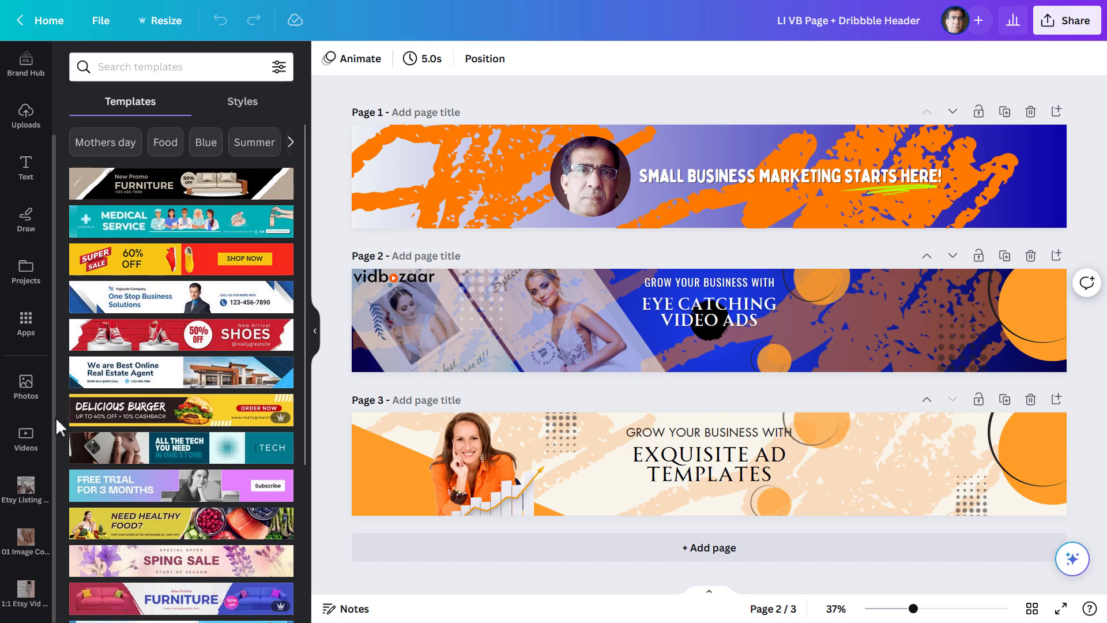
click(315, 341)
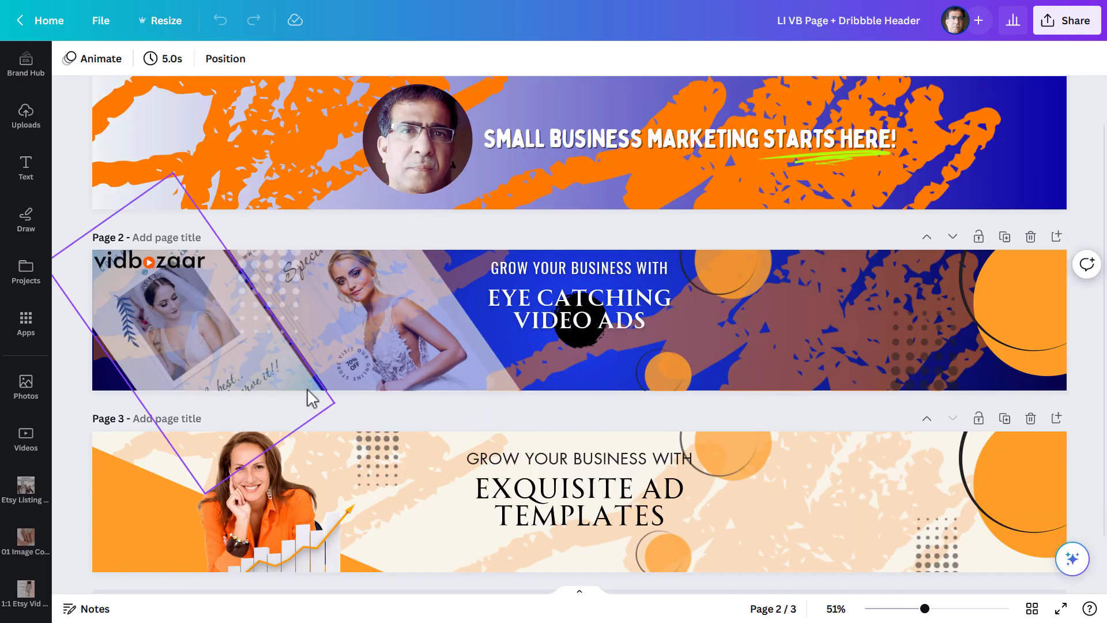
drag(925, 609, 912, 609)
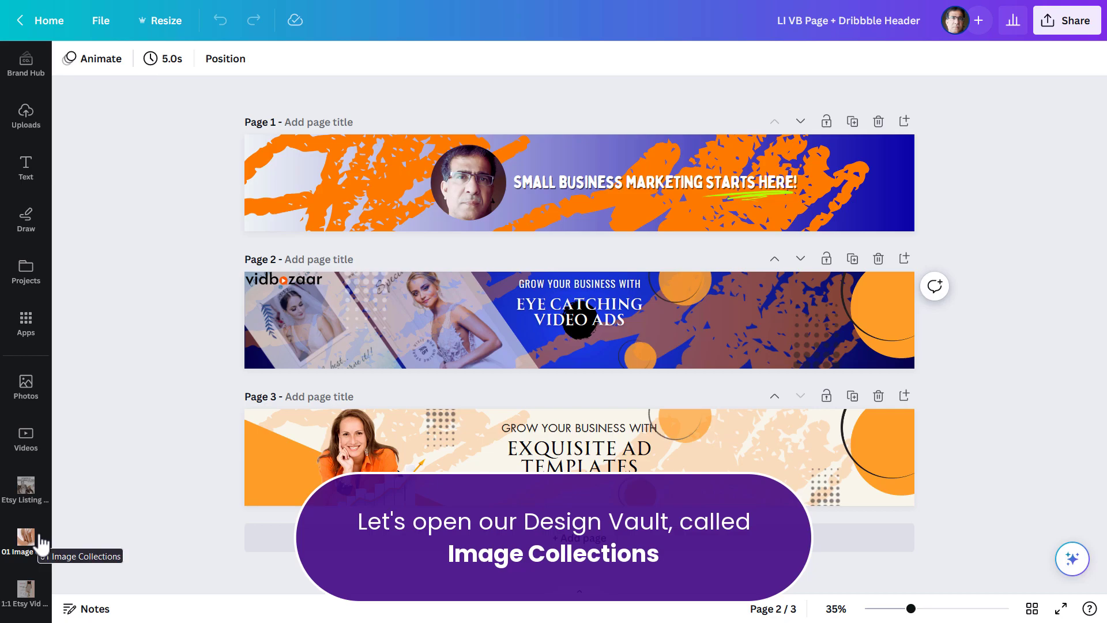
- Open the 01 Image Collections folder, scroll through its photos, and close its folder menu unchanged
click(26, 538)
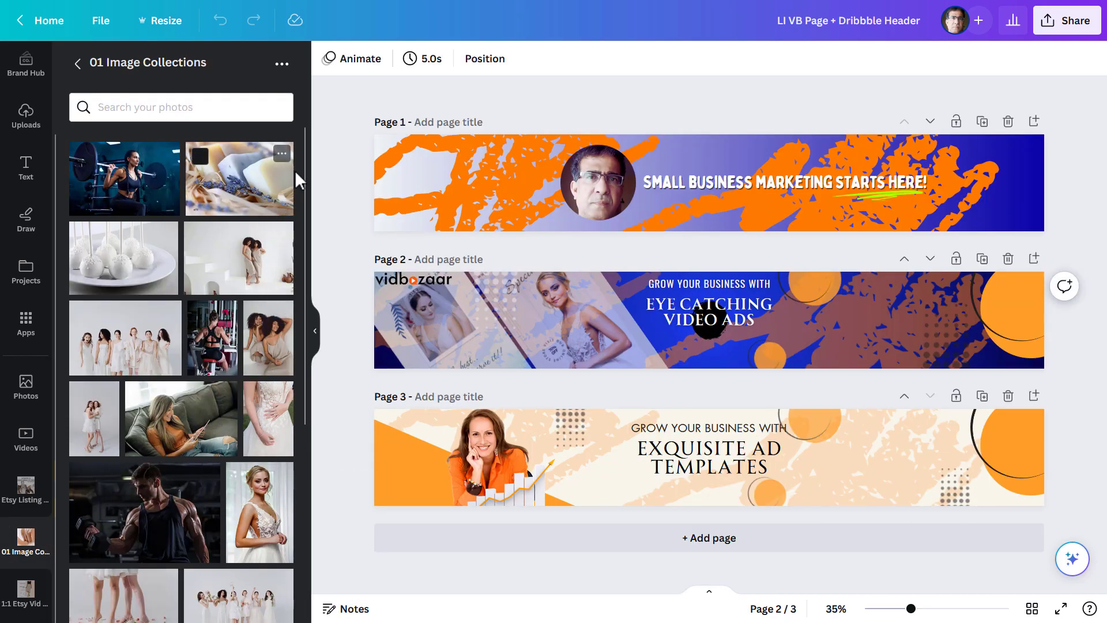
mouse_move(304, 149)
mouse_down()
mouse_move(313, 340)
mouse_move(299, 417)
mouse_up()
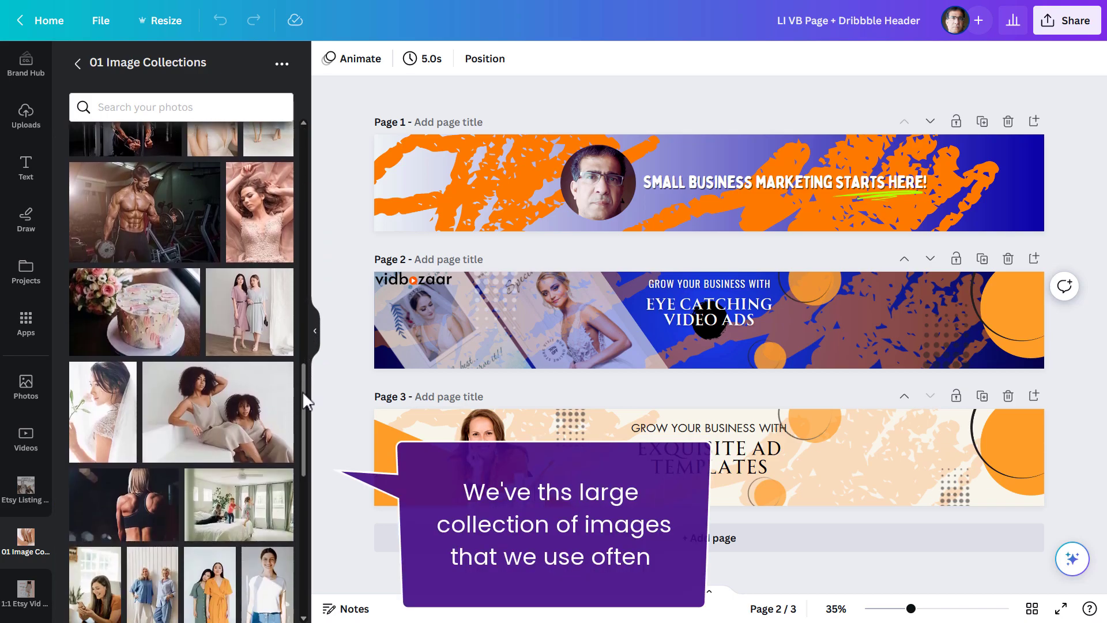
mouse_move(299, 417)
mouse_down()
mouse_move(302, 483)
mouse_move(268, 115)
mouse_up()
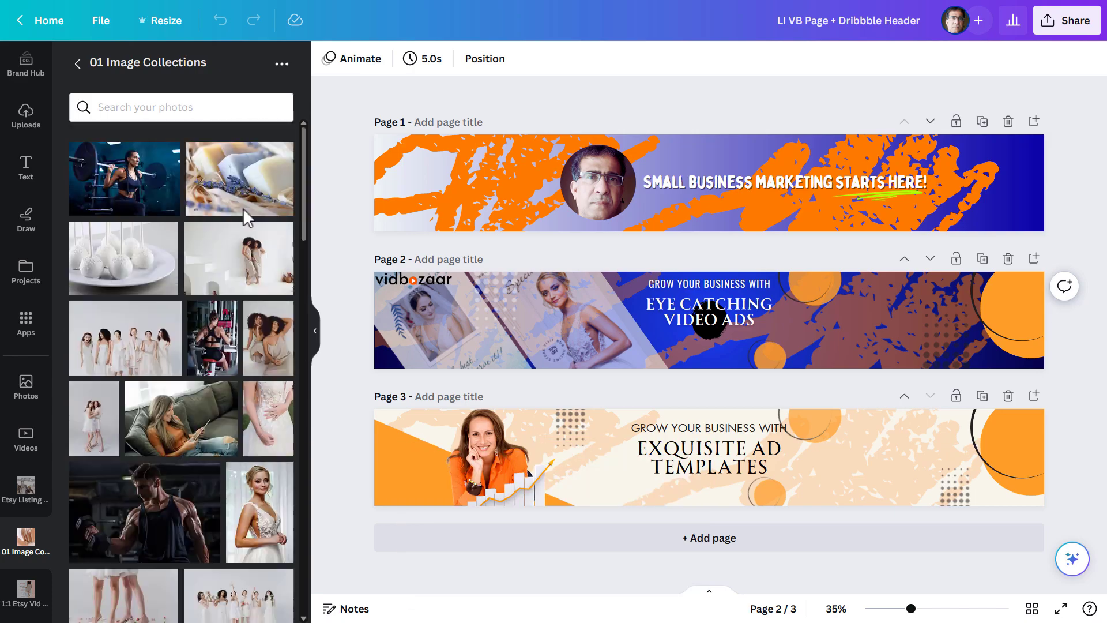
click(281, 66)
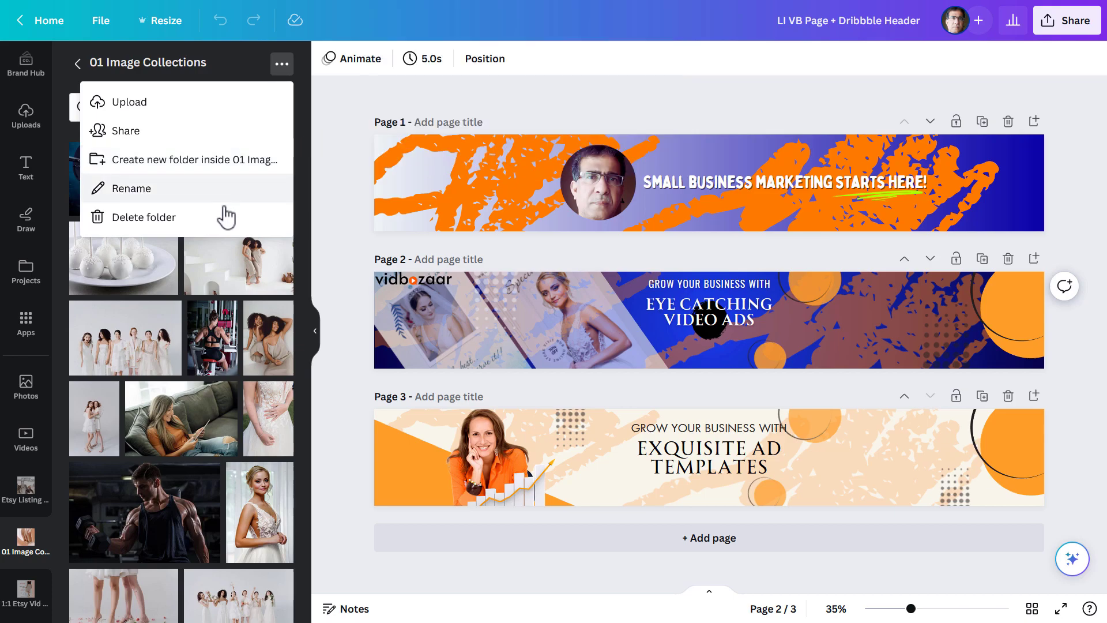
click(318, 199)
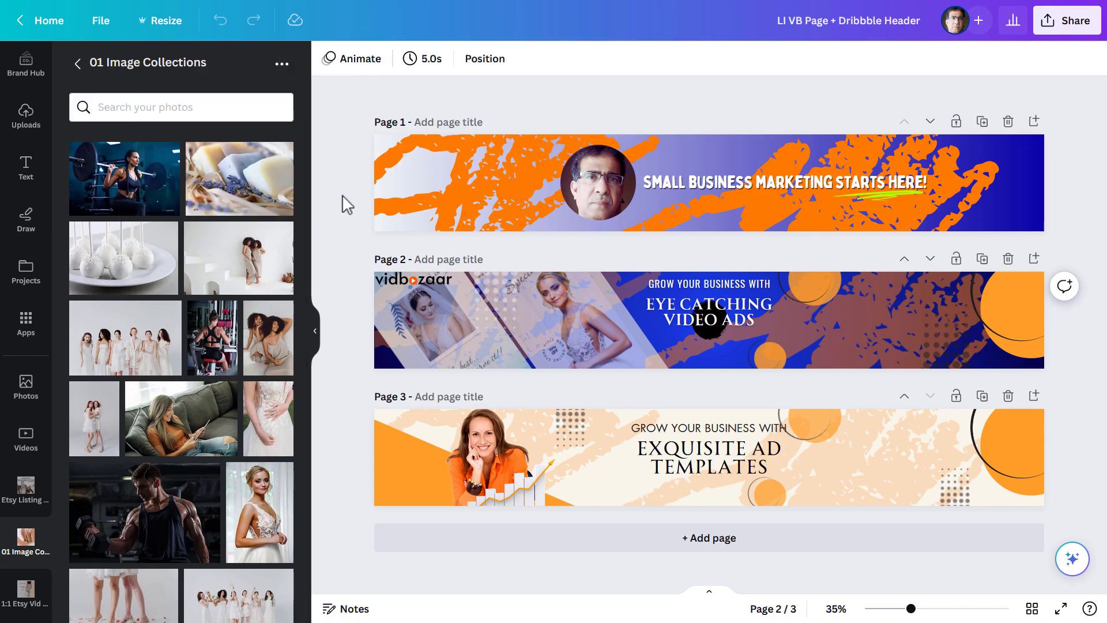
- Open the full Graphics collection in the Elements library
scroll(54, 139, up, 1)
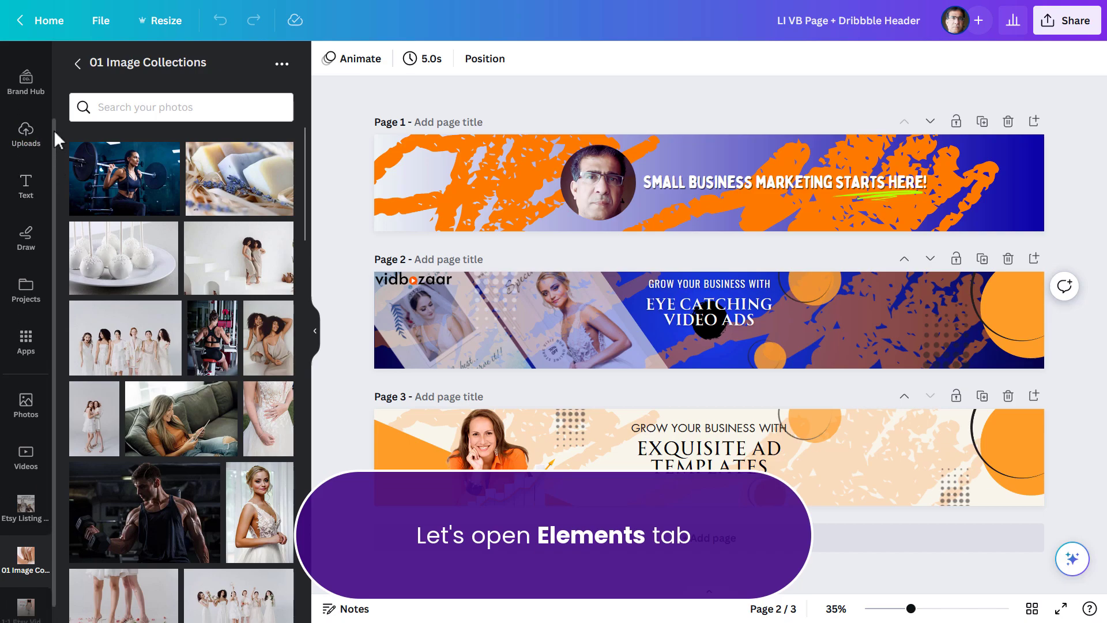
scroll(54, 129, up, 1)
click(26, 98)
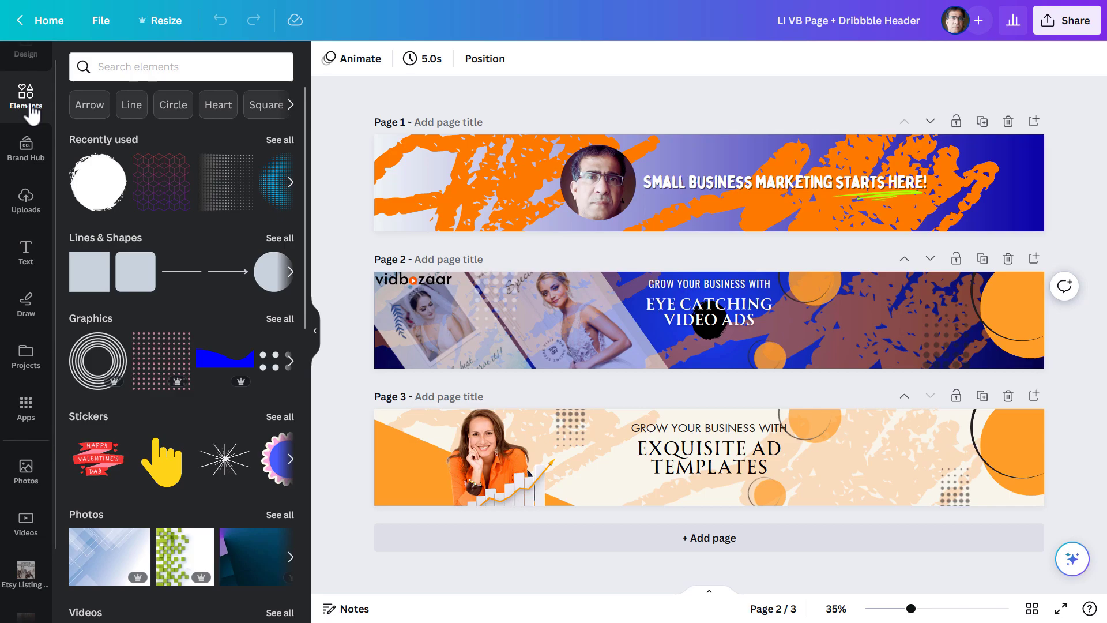
mouse_move(161, 359)
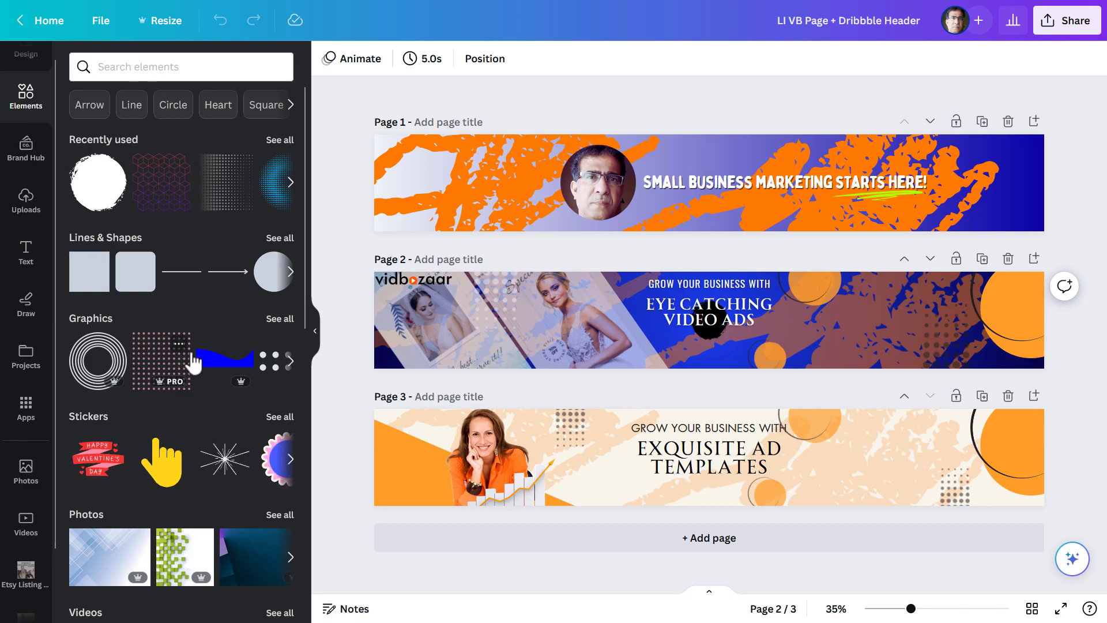
click(280, 320)
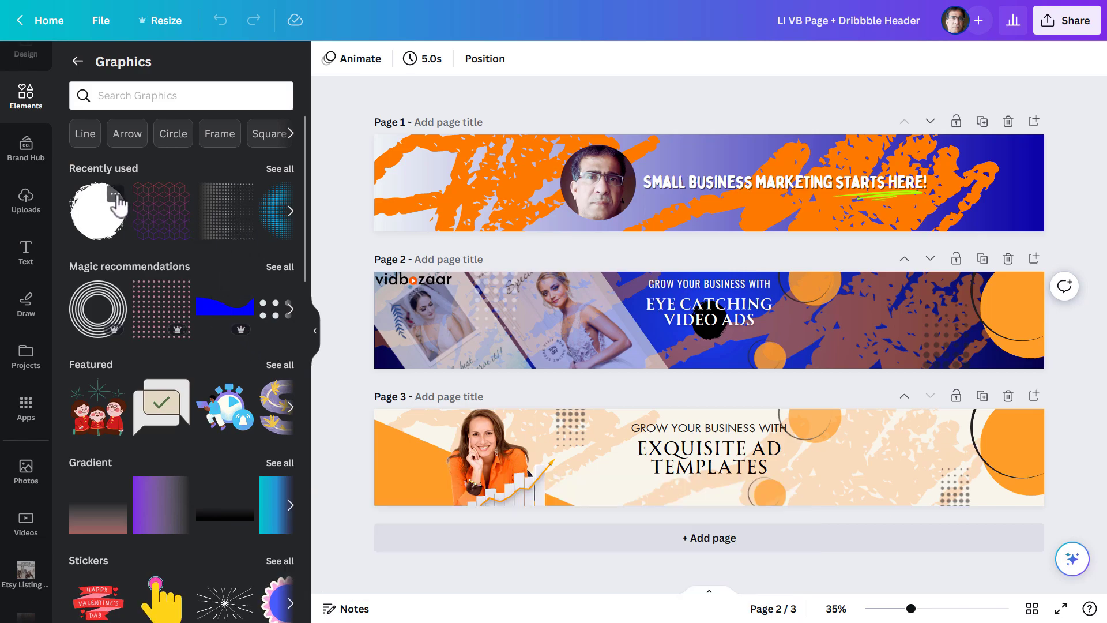
- Check the options of the scribbled circle, Modular Abstract Pattern and Halftone Gradient Square graphics
click(115, 195)
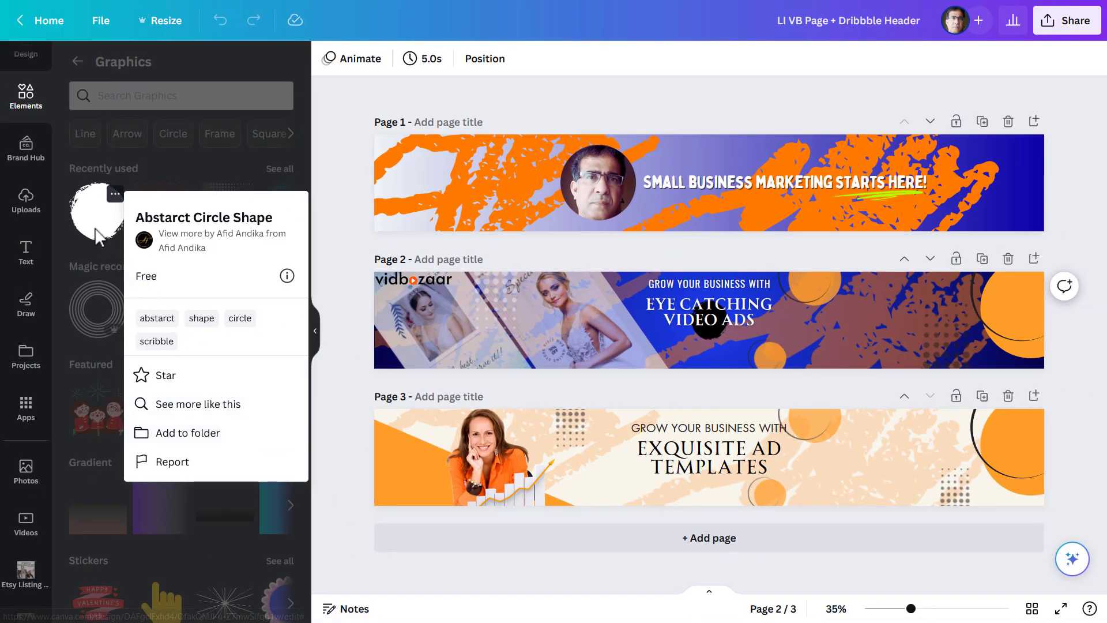
click(115, 193)
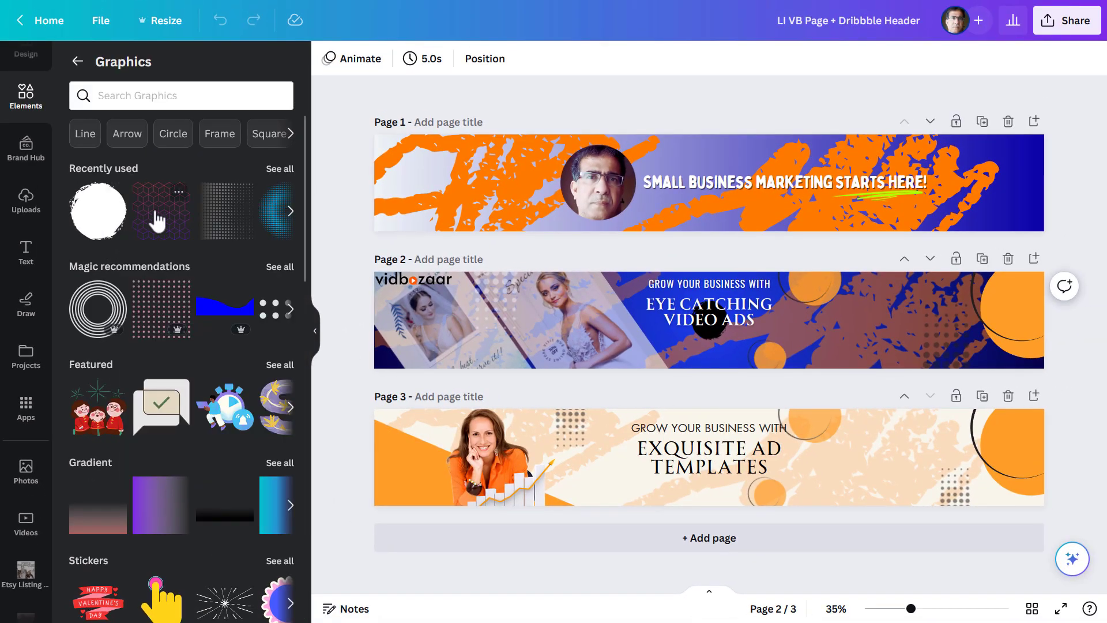
click(179, 193)
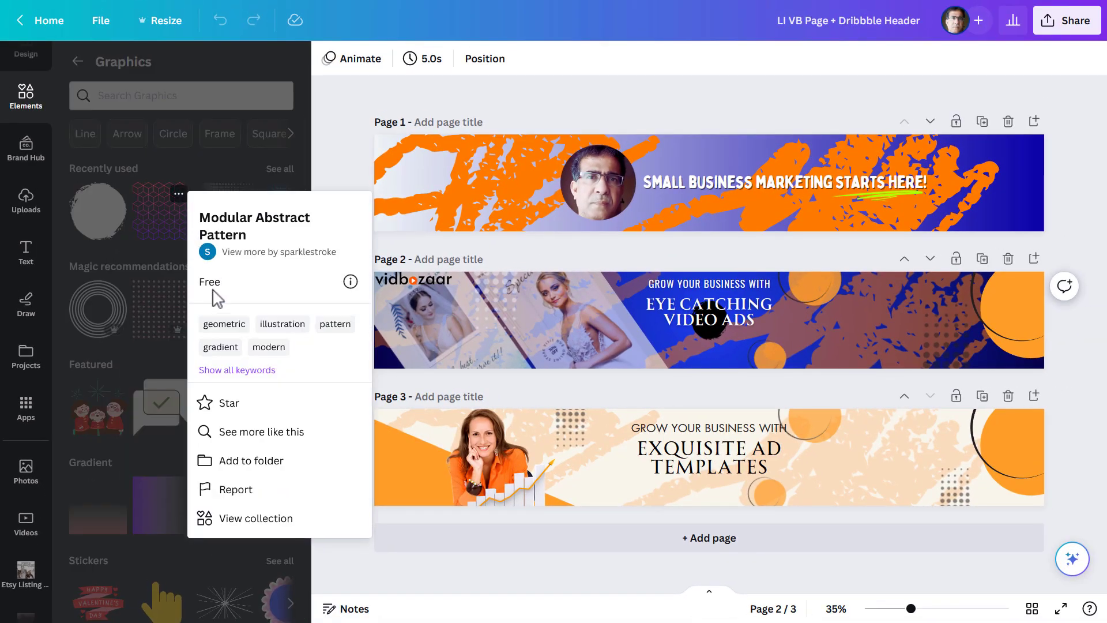
click(179, 195)
click(291, 212)
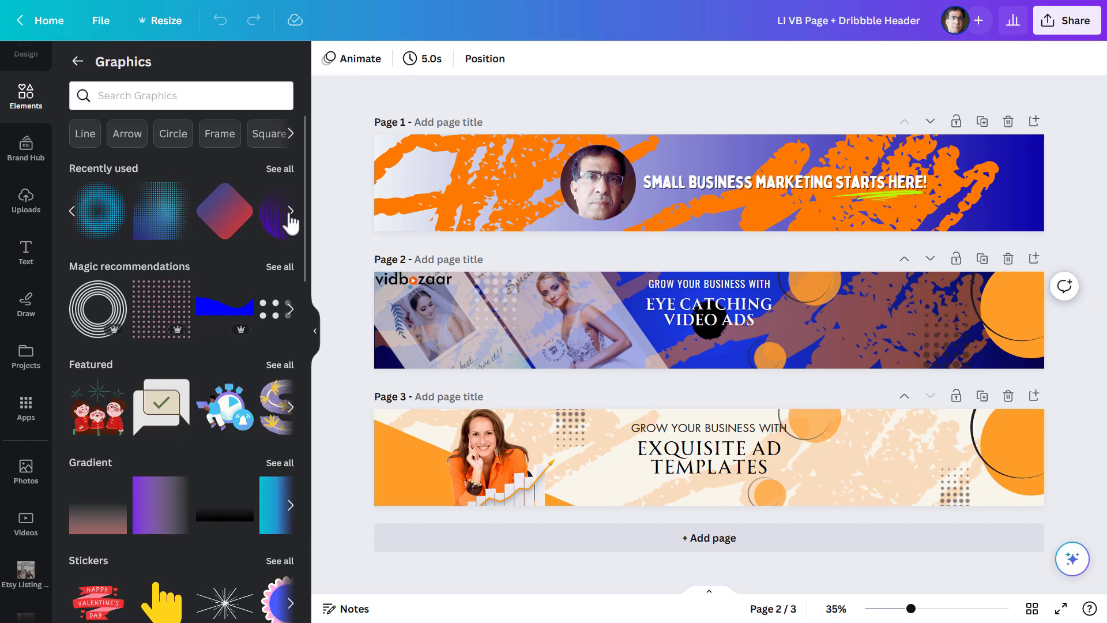
click(179, 195)
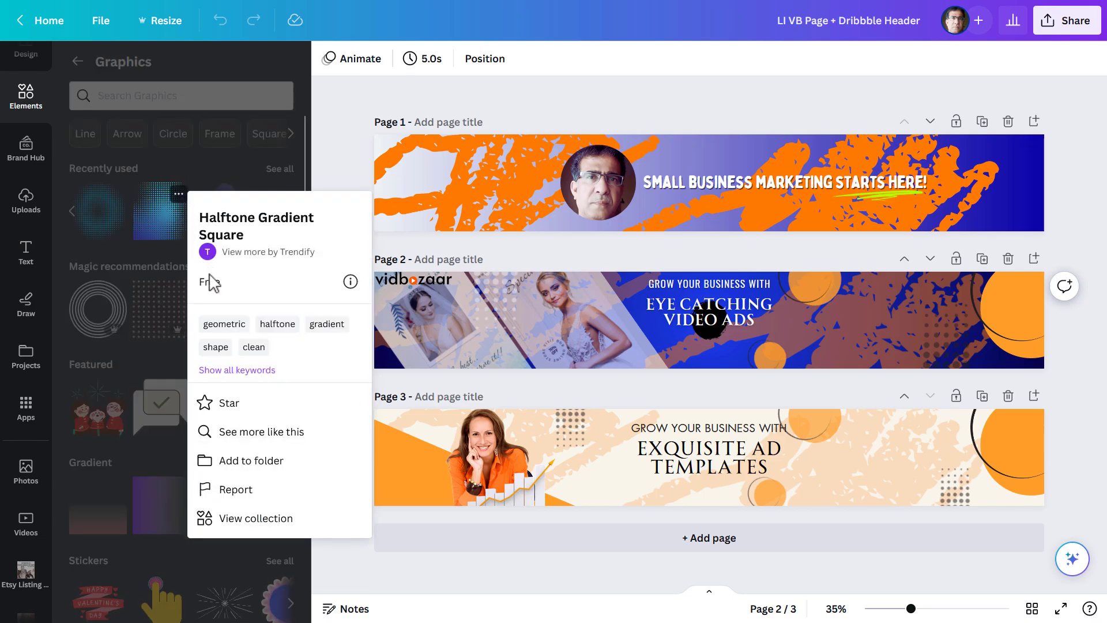
click(177, 195)
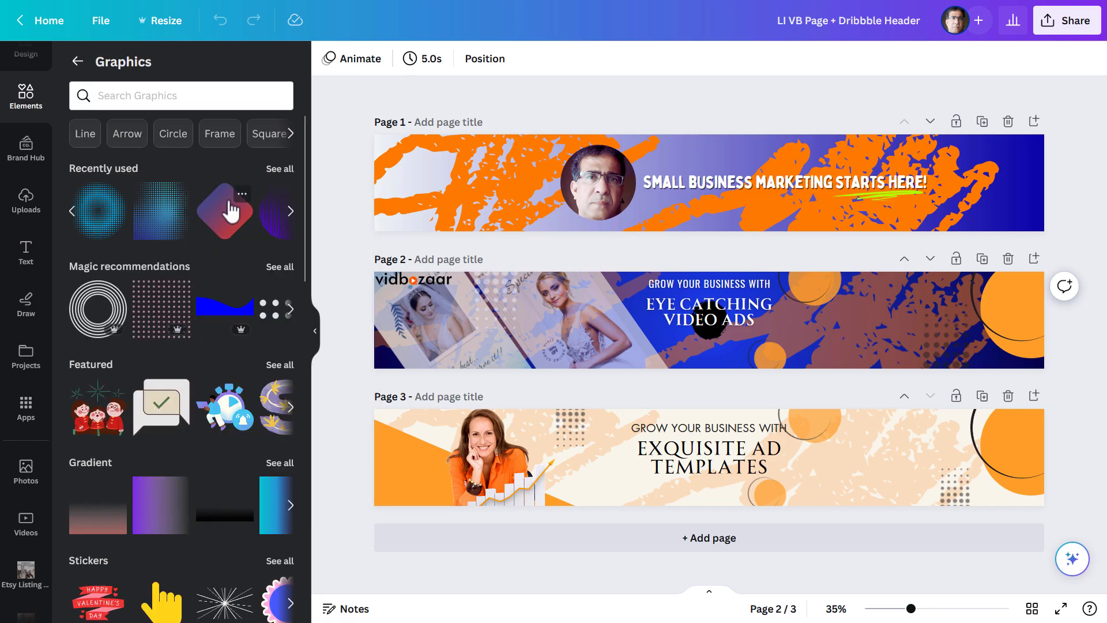
- Check the Pro-only Chalk Style Butterfly graphic, then scroll down to the Collections section
drag(304, 160, 309, 291)
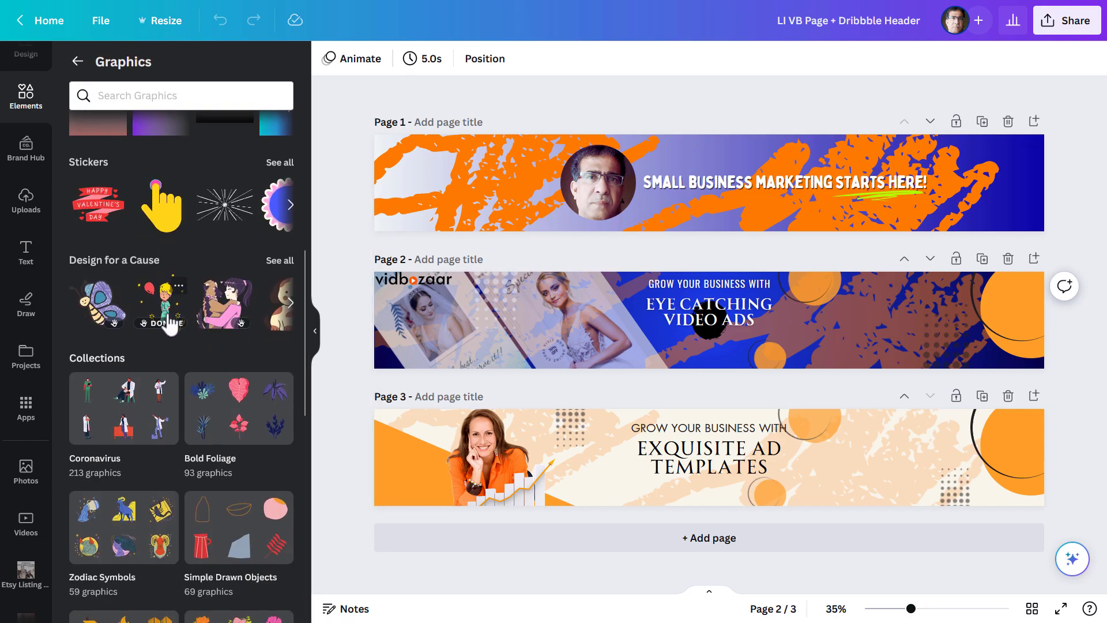
click(116, 287)
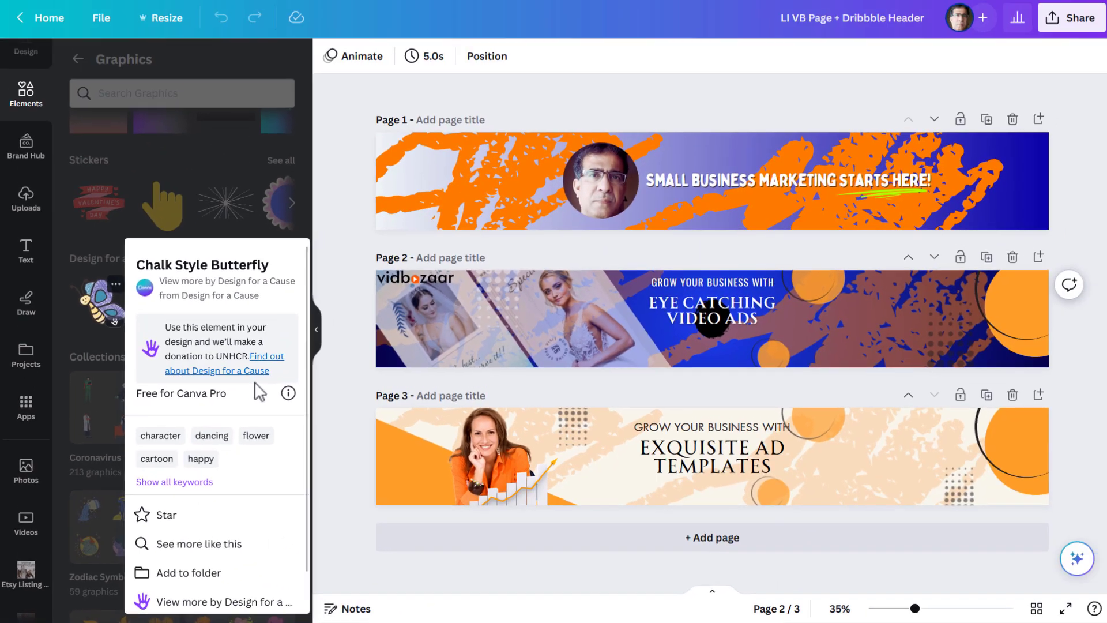
click(117, 293)
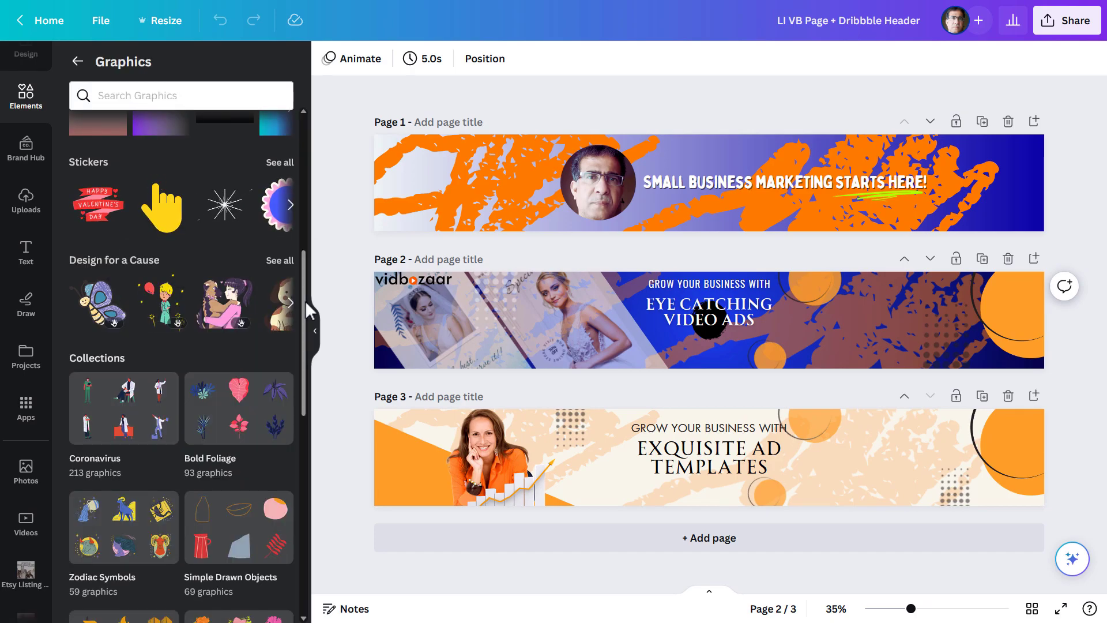
scroll(309, 397, down, 1)
scroll(309, 398, down, 4)
scroll(305, 427, down, 2)
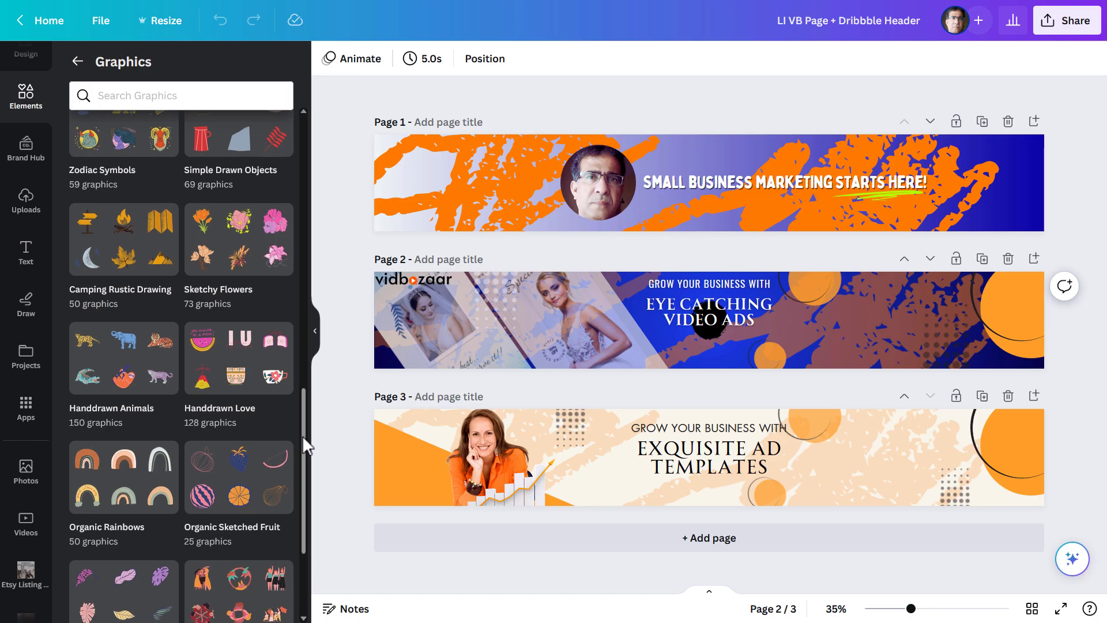
click(150, 366)
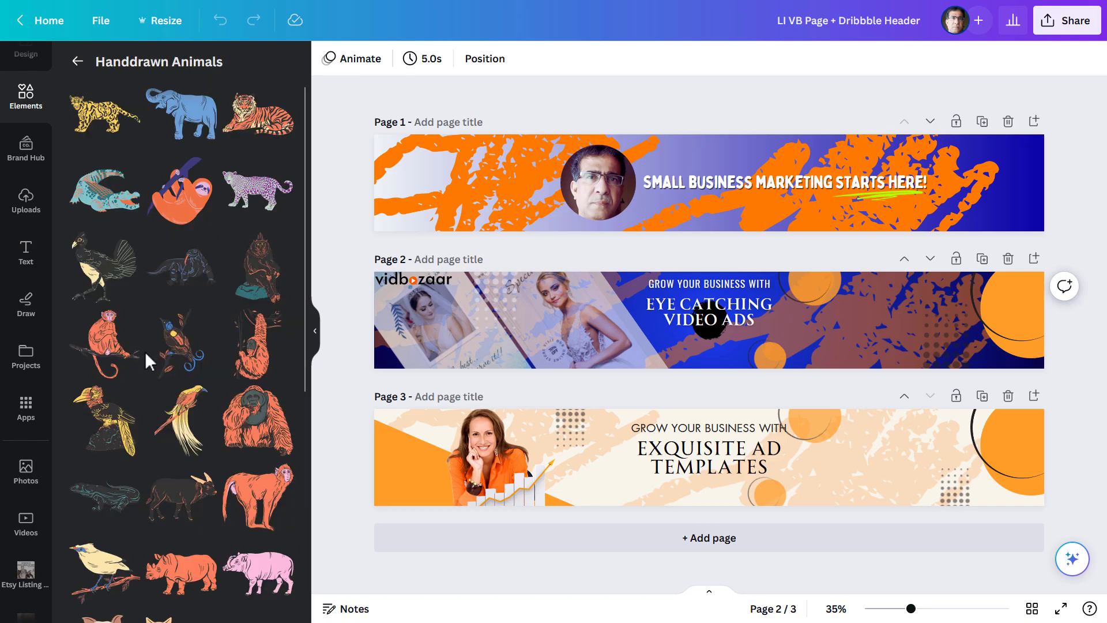
drag(304, 163, 303, 313)
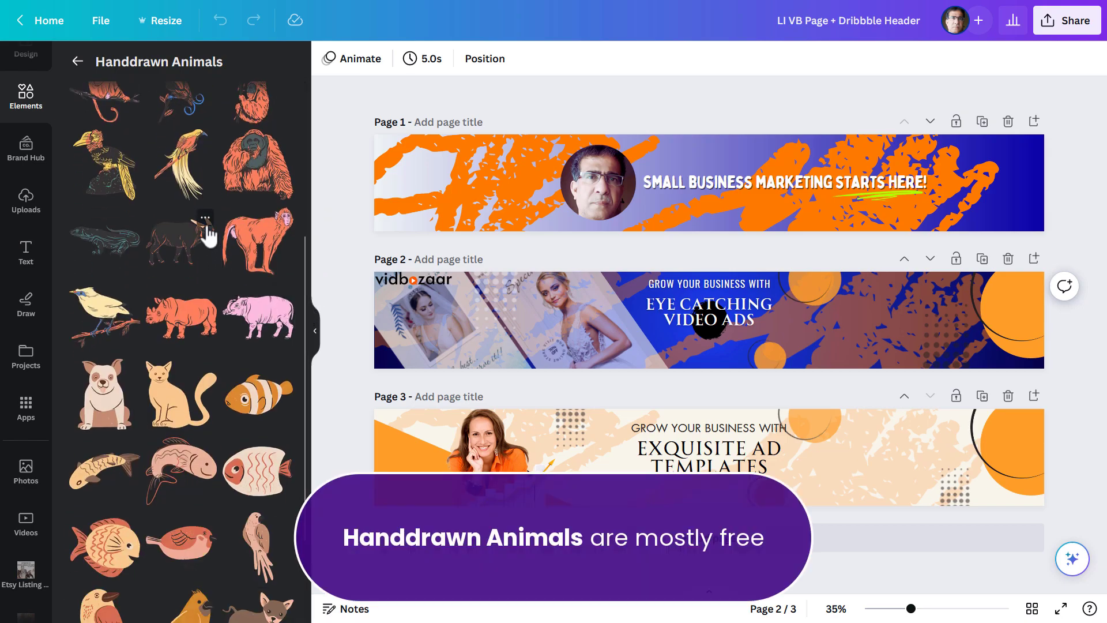
click(205, 218)
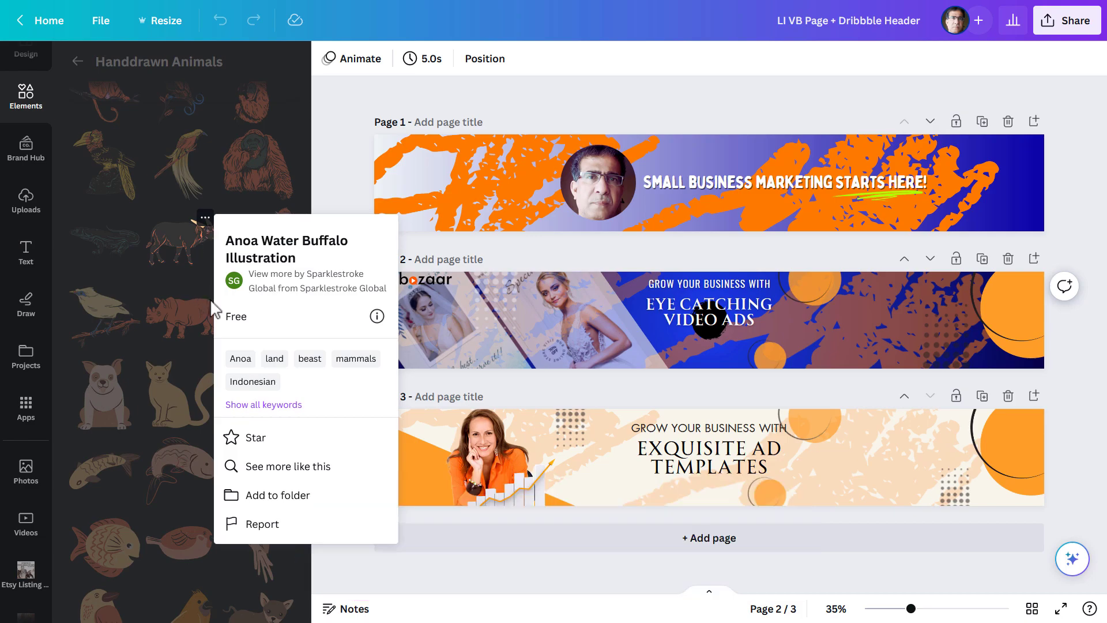
click(116, 292)
click(129, 296)
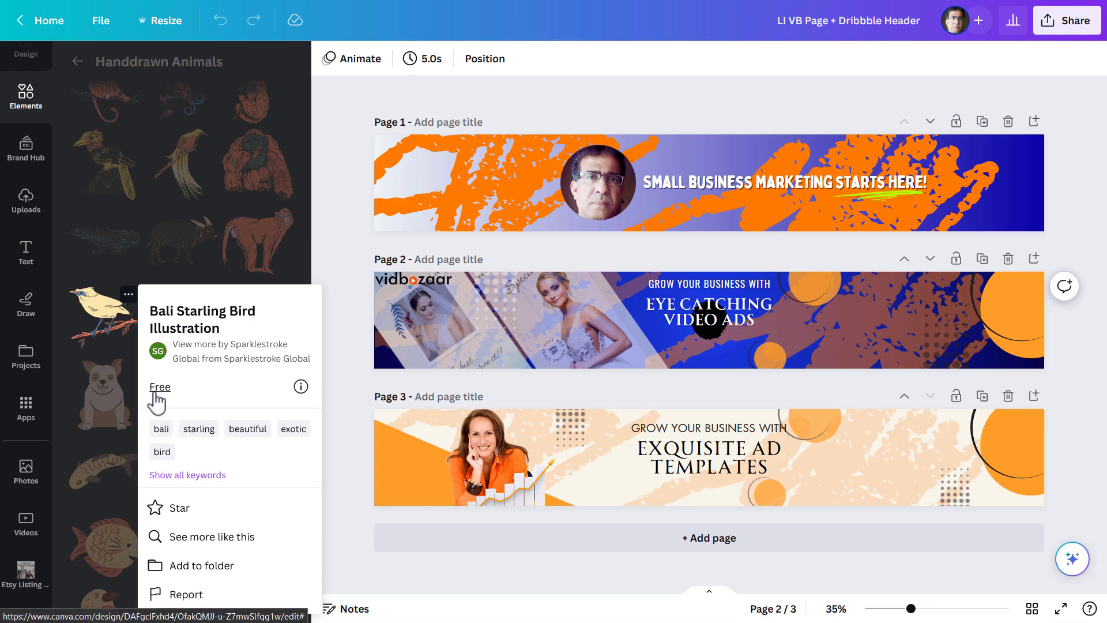
click(126, 408)
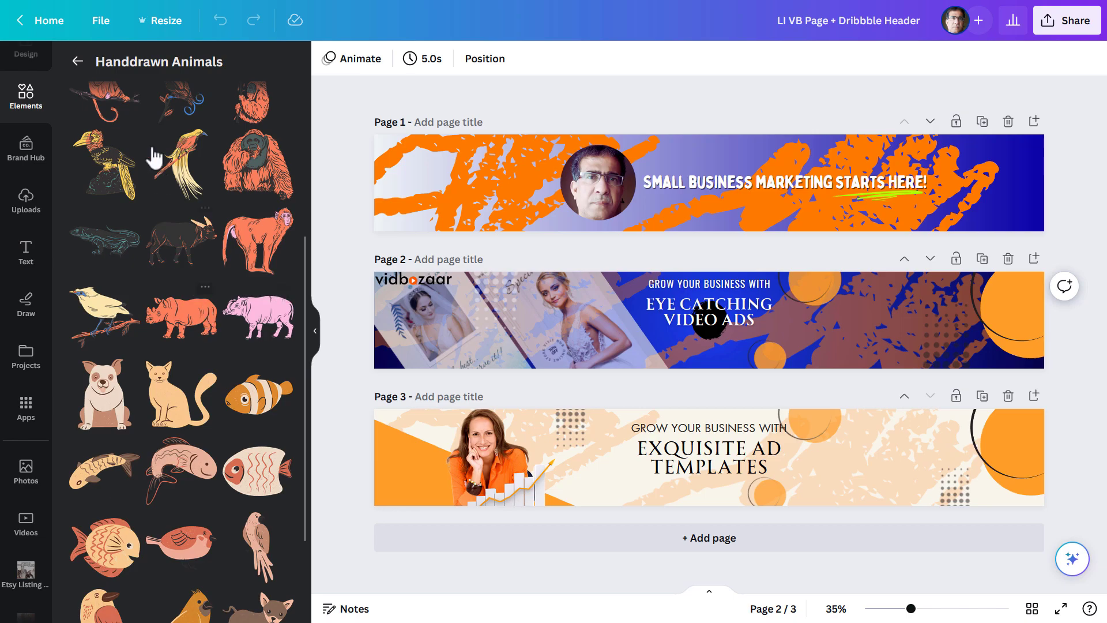
click(77, 61)
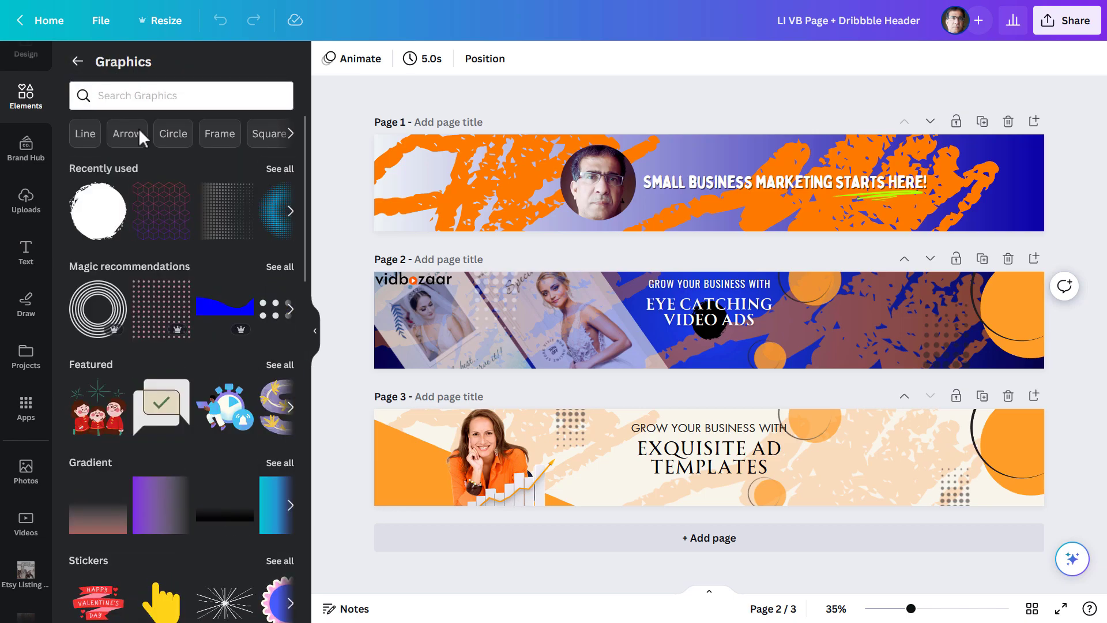
- Browse stock Photos, viewing details of the gradient background, rabbits and pink holographic photos
click(32, 480)
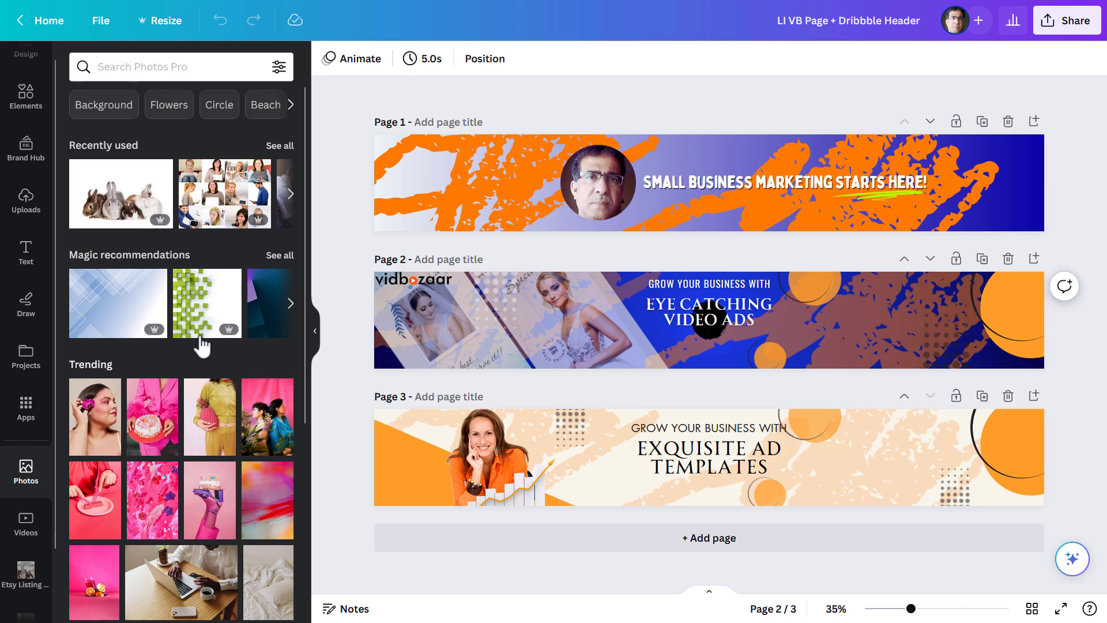
mouse_move(118, 303)
click(155, 282)
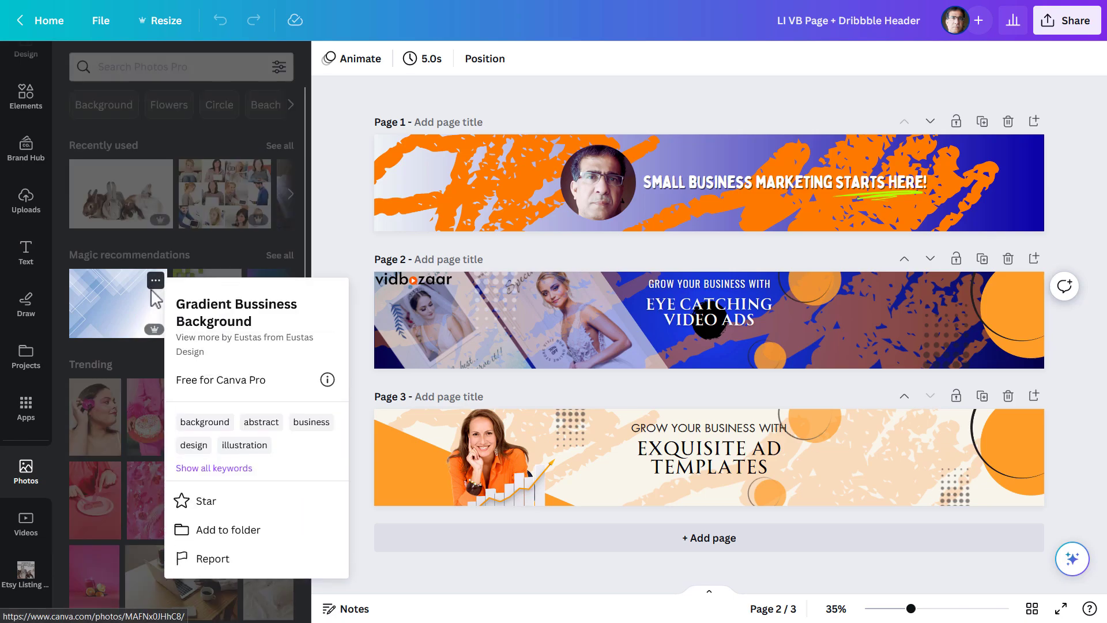
click(155, 292)
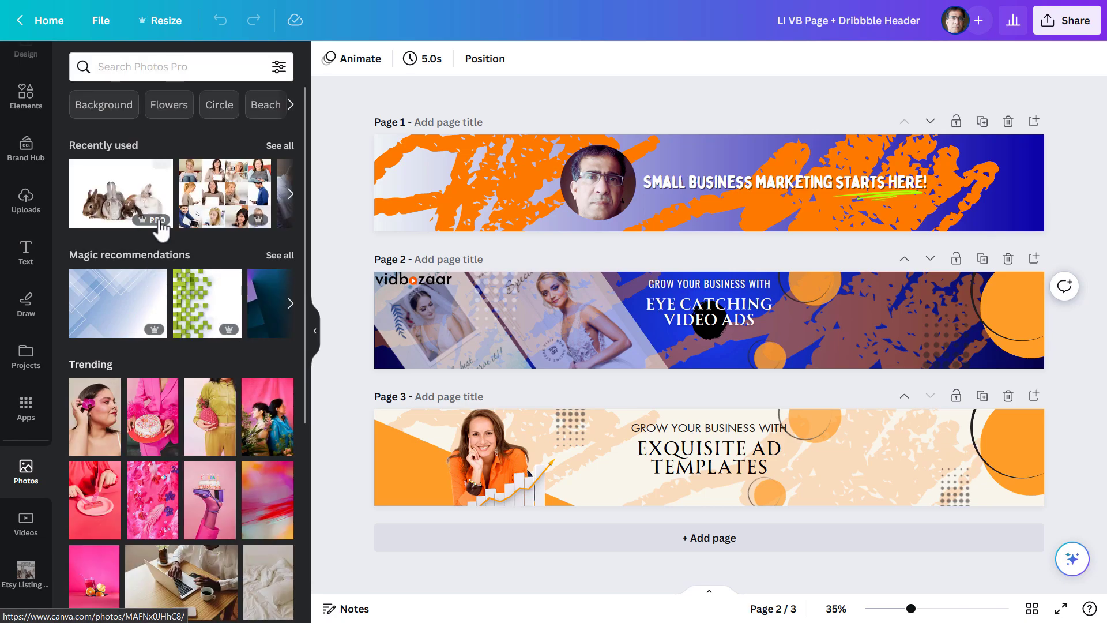
click(162, 172)
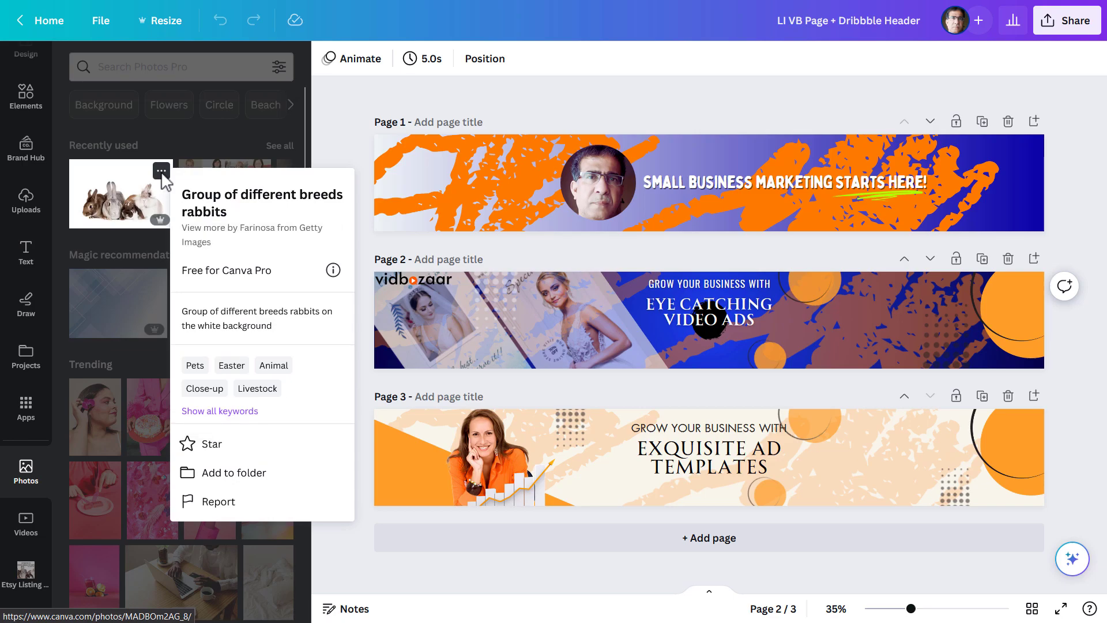
click(162, 173)
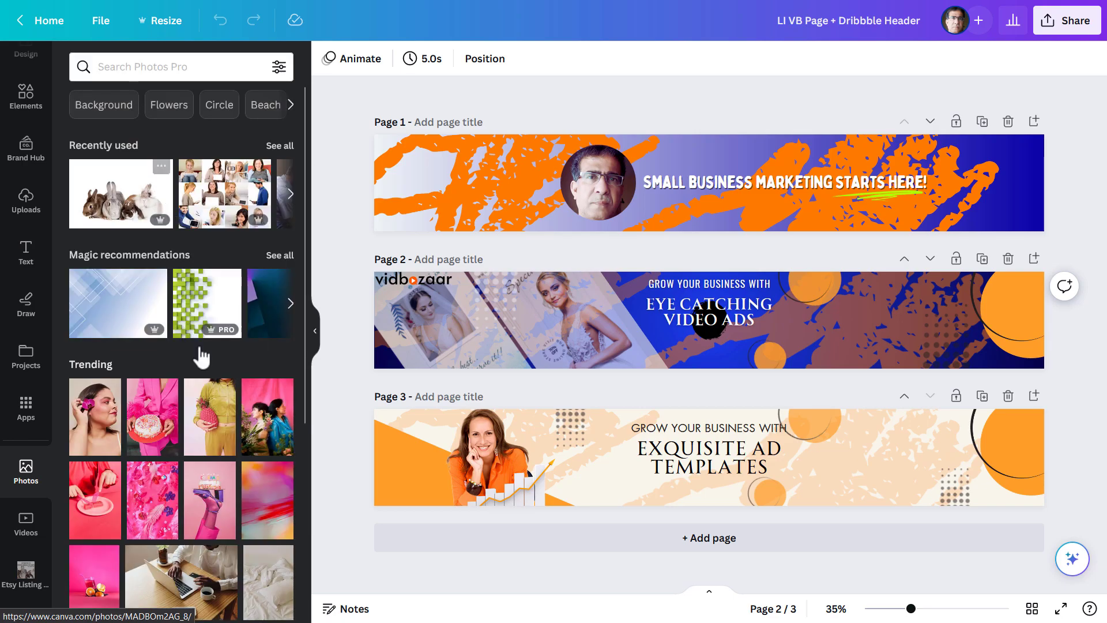
mouse_move(267, 499)
click(282, 473)
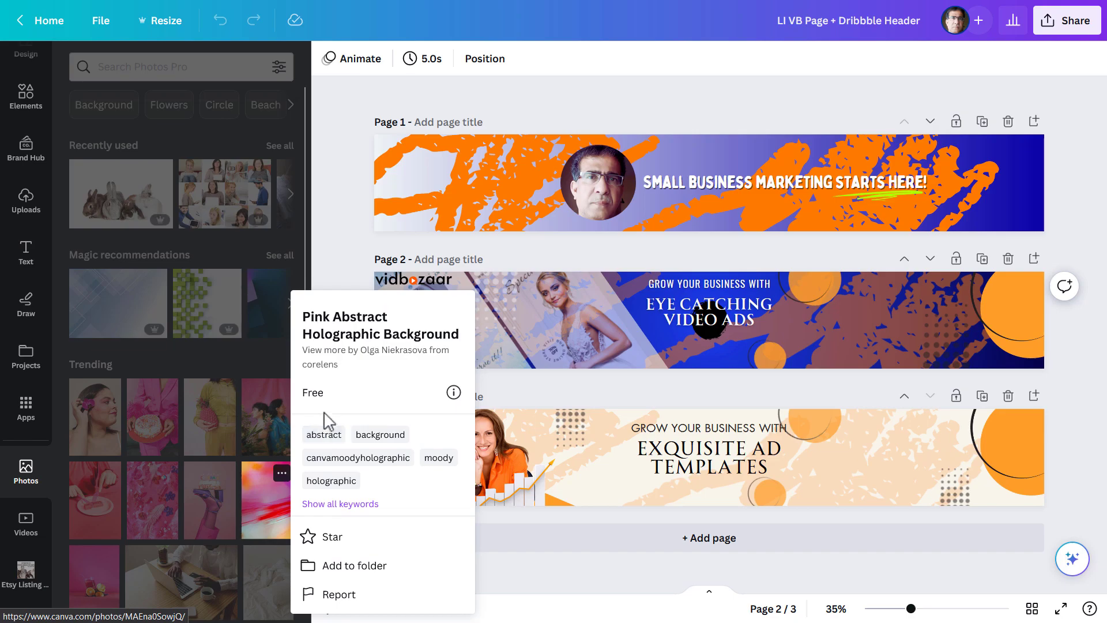
click(300, 353)
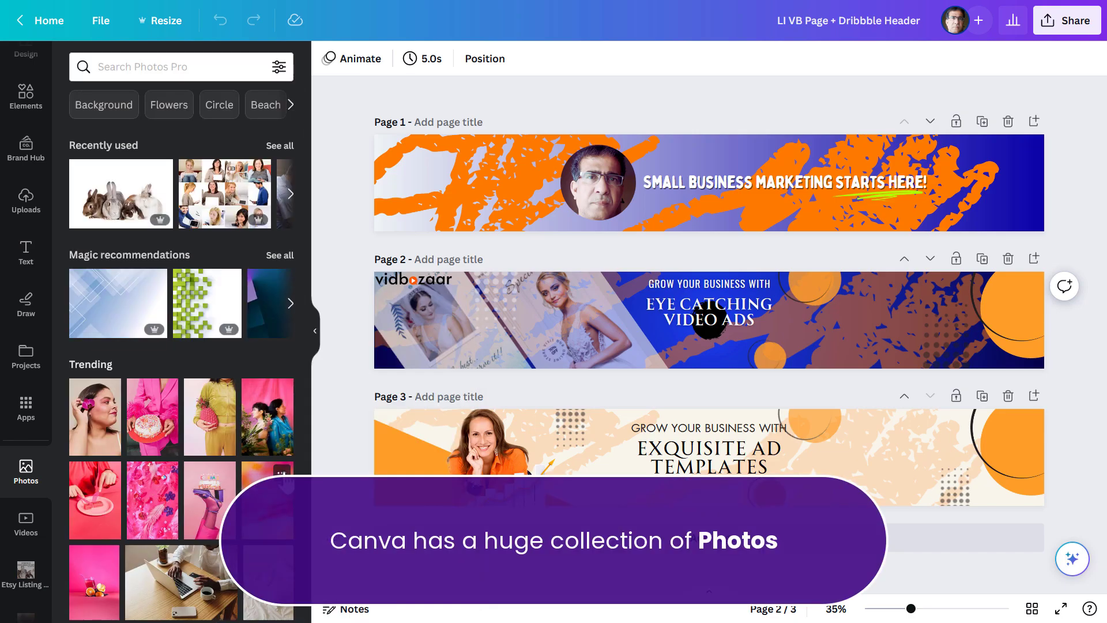
- Scroll further, check the credit card laptop photo's details, and move on to the Videos library
scroll(310, 359, down, 1)
drag(310, 359, 298, 494)
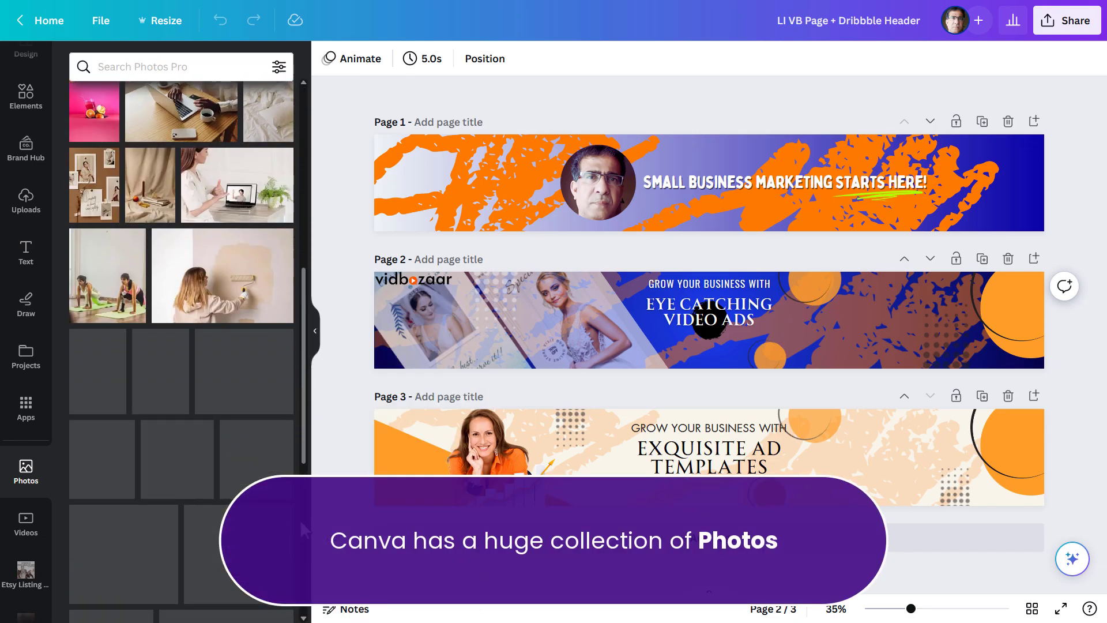
mouse_move(236, 234)
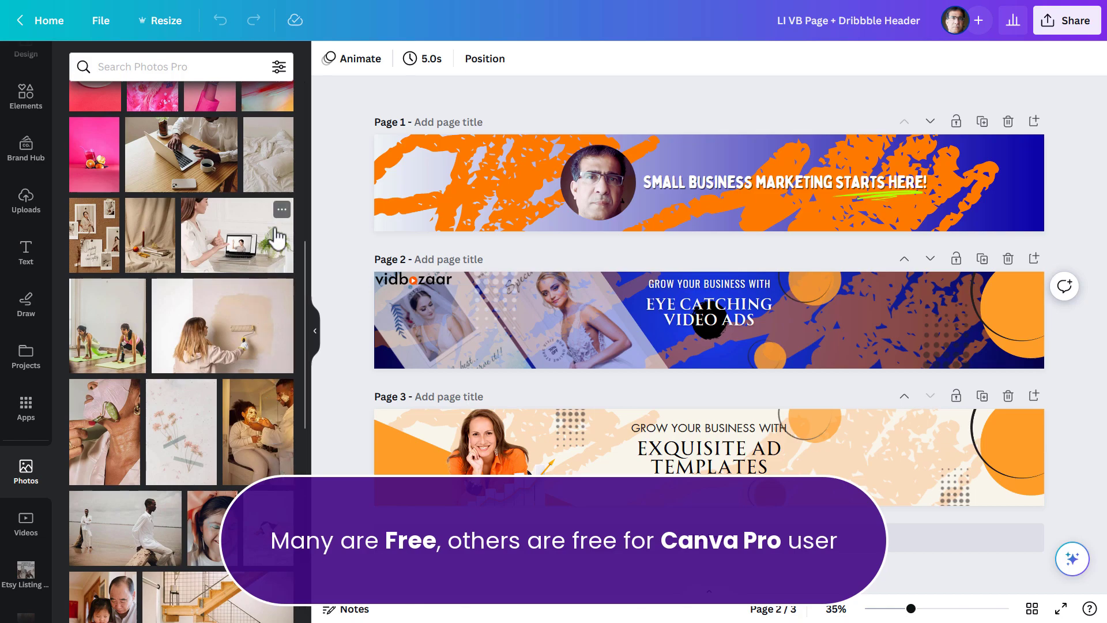
click(281, 214)
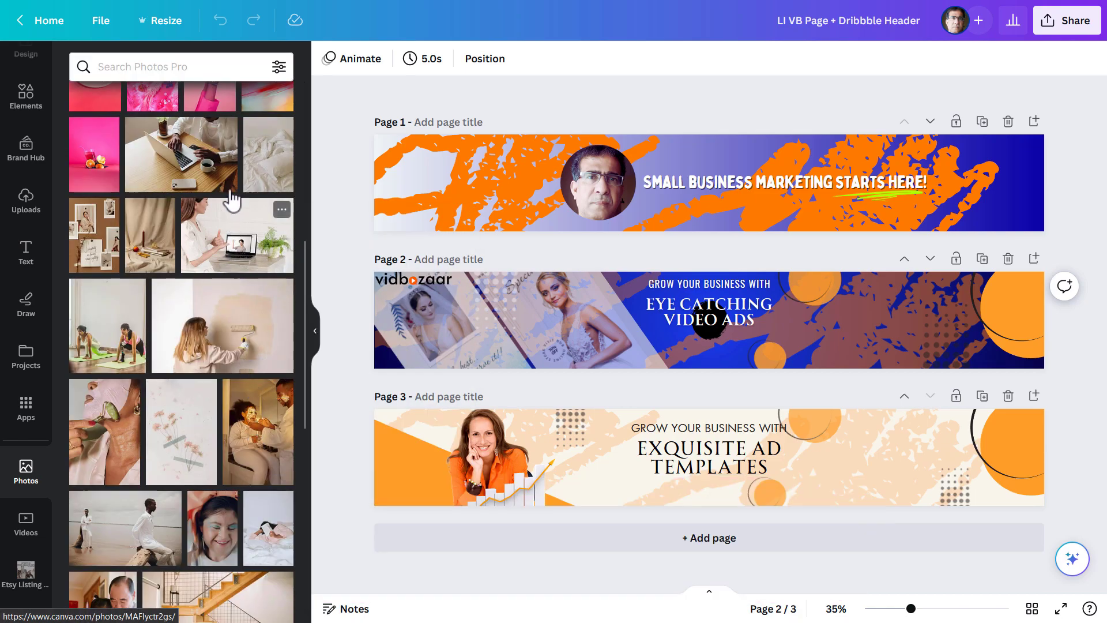
click(226, 132)
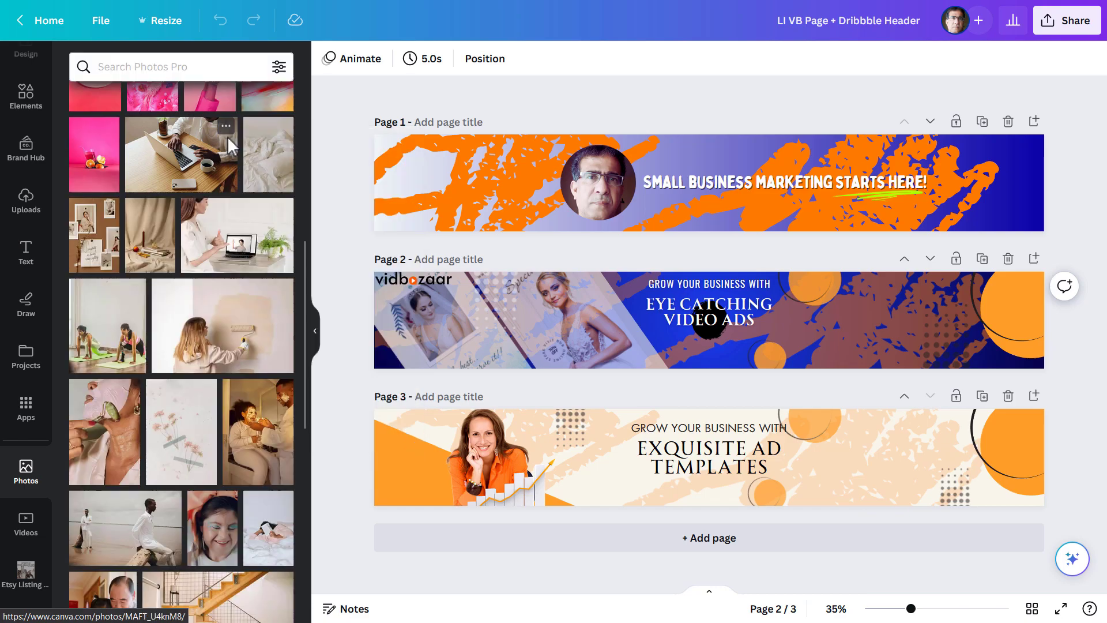
drag(300, 437, 300, 387)
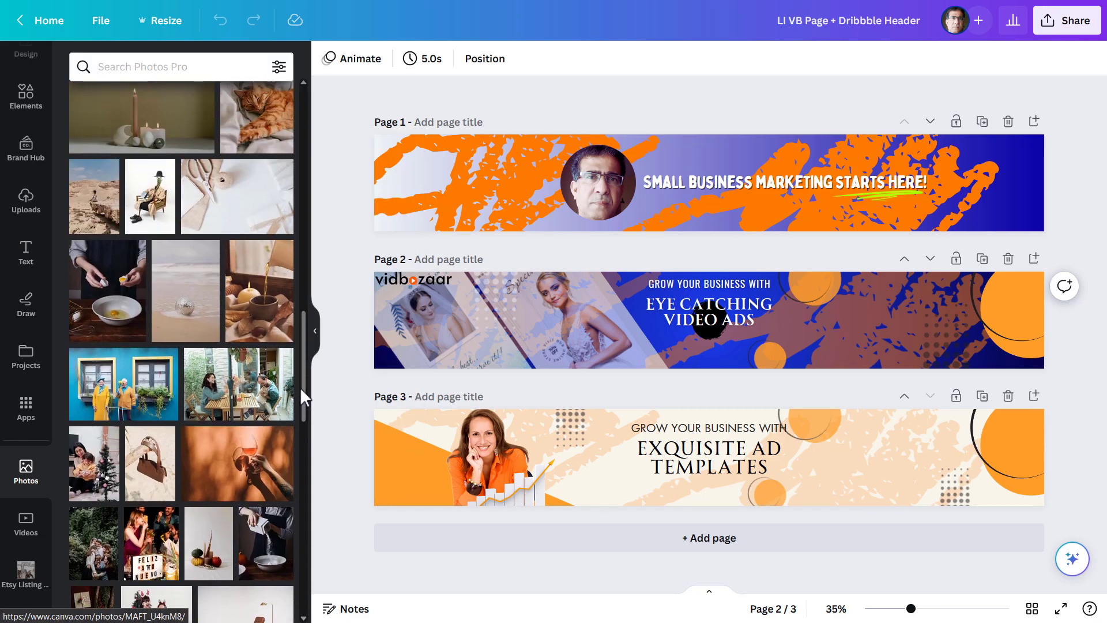
click(44, 535)
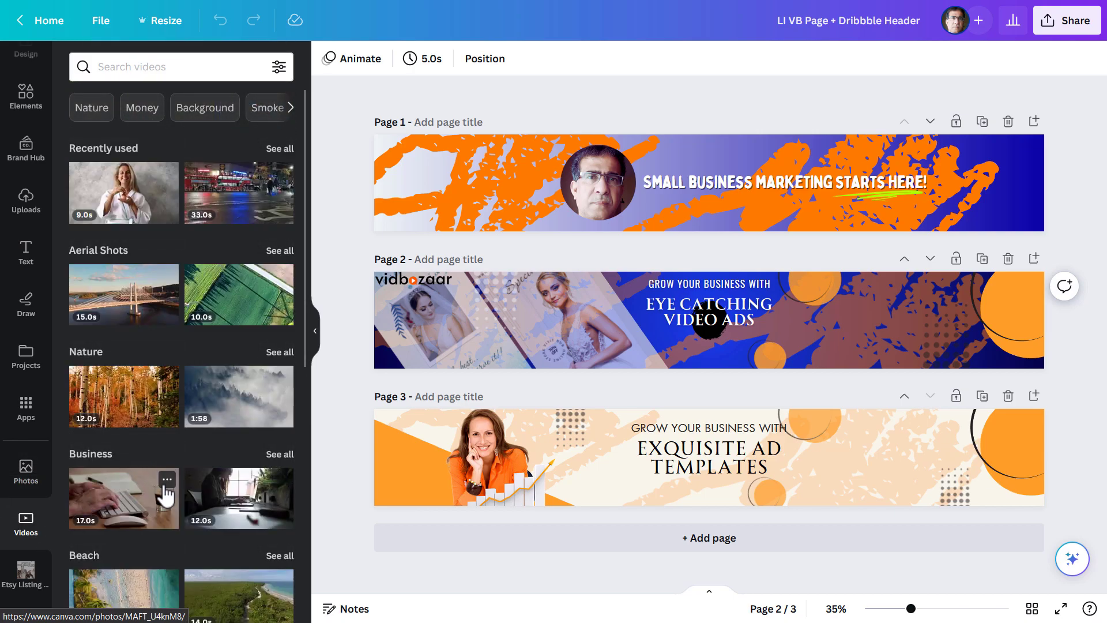
mouse_move(124, 498)
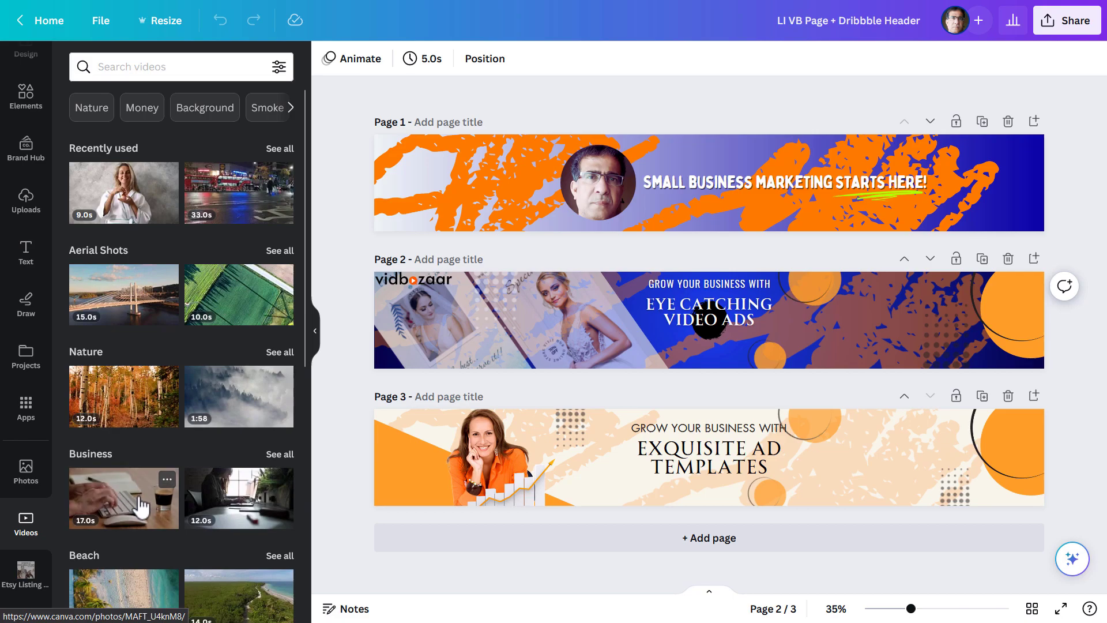
click(167, 481)
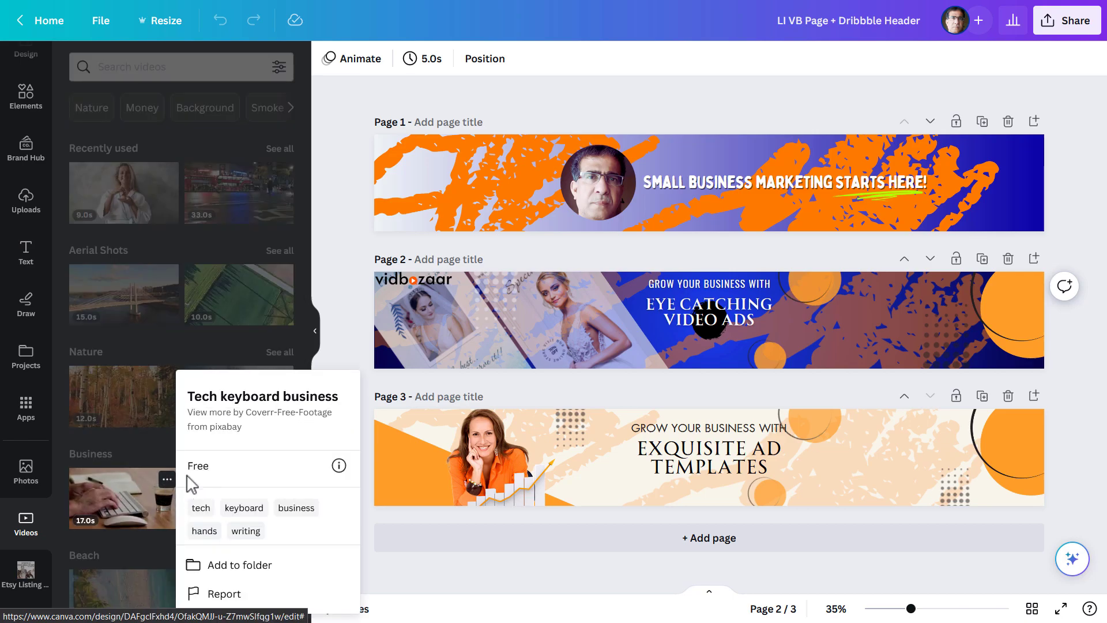
click(170, 488)
scroll(304, 347, down, 3)
drag(307, 375, 295, 477)
mouse_move(123, 367)
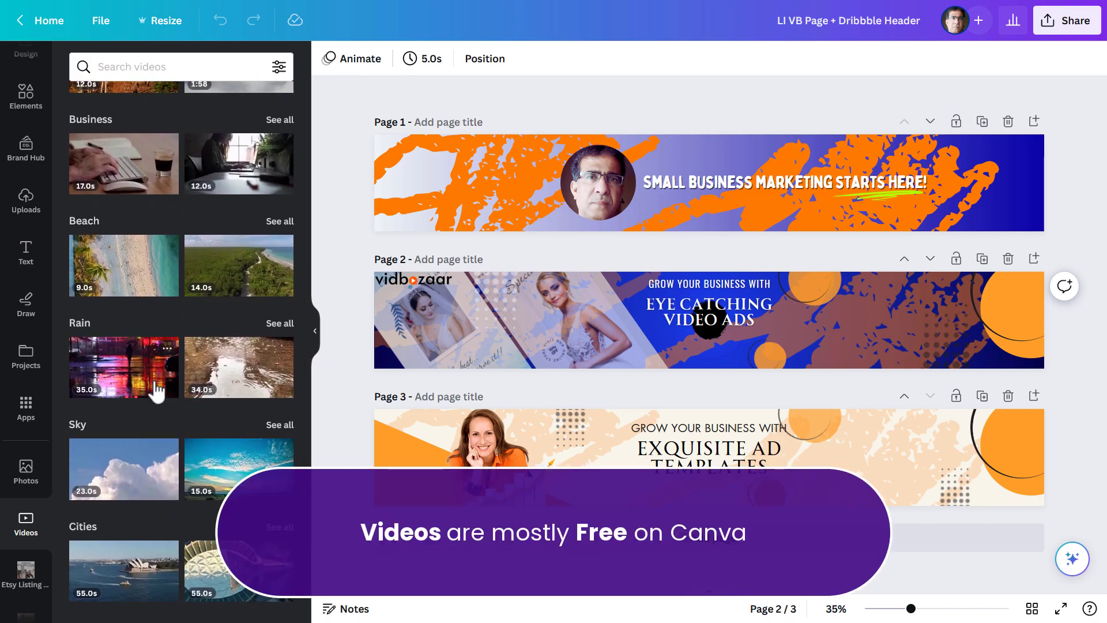
click(167, 349)
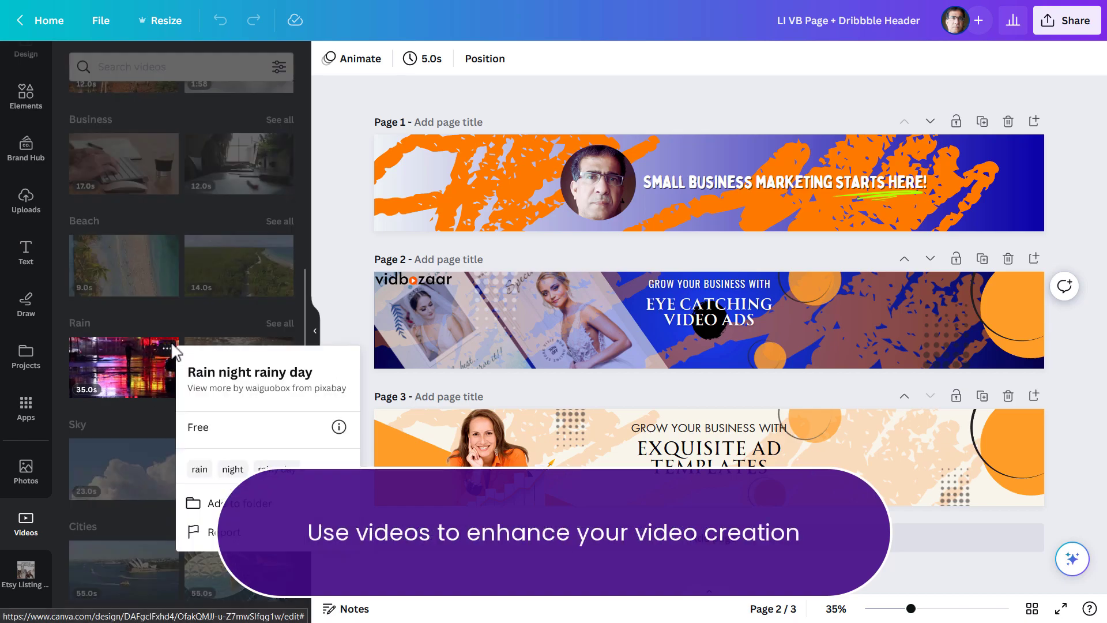
mouse_move(306, 324)
mouse_down()
mouse_move(316, 285)
mouse_move(303, 149)
mouse_up()
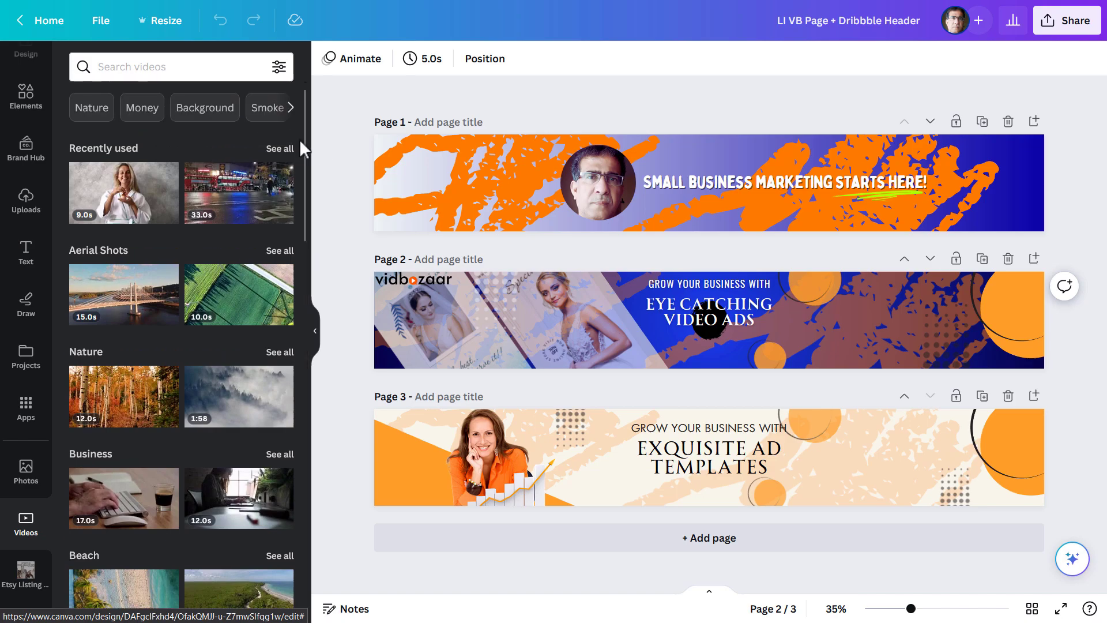
mouse_move(124, 192)
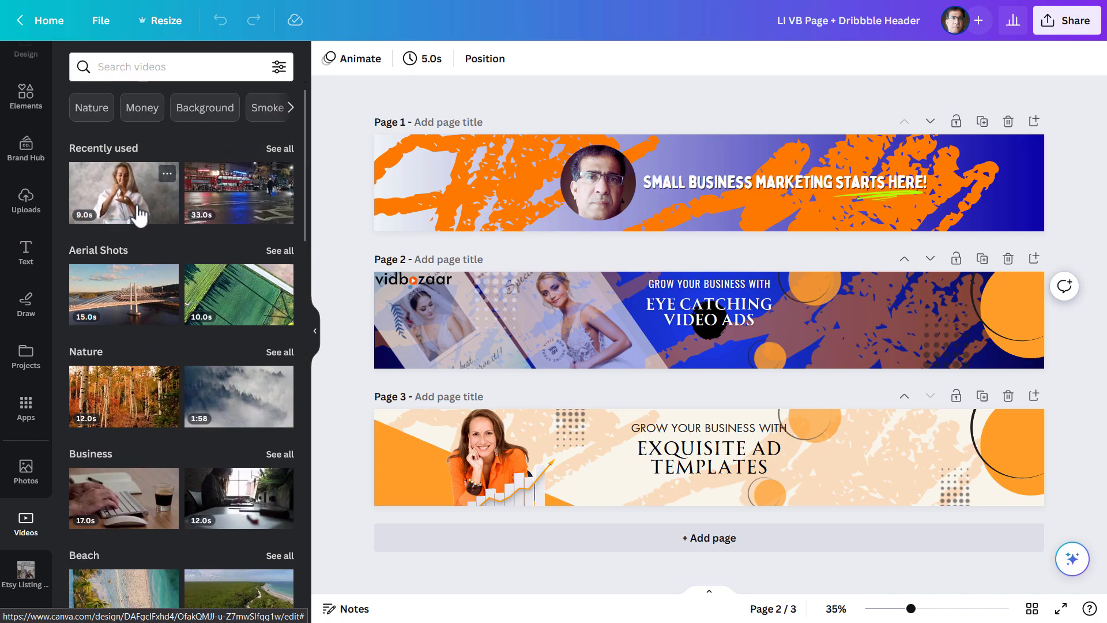
click(167, 174)
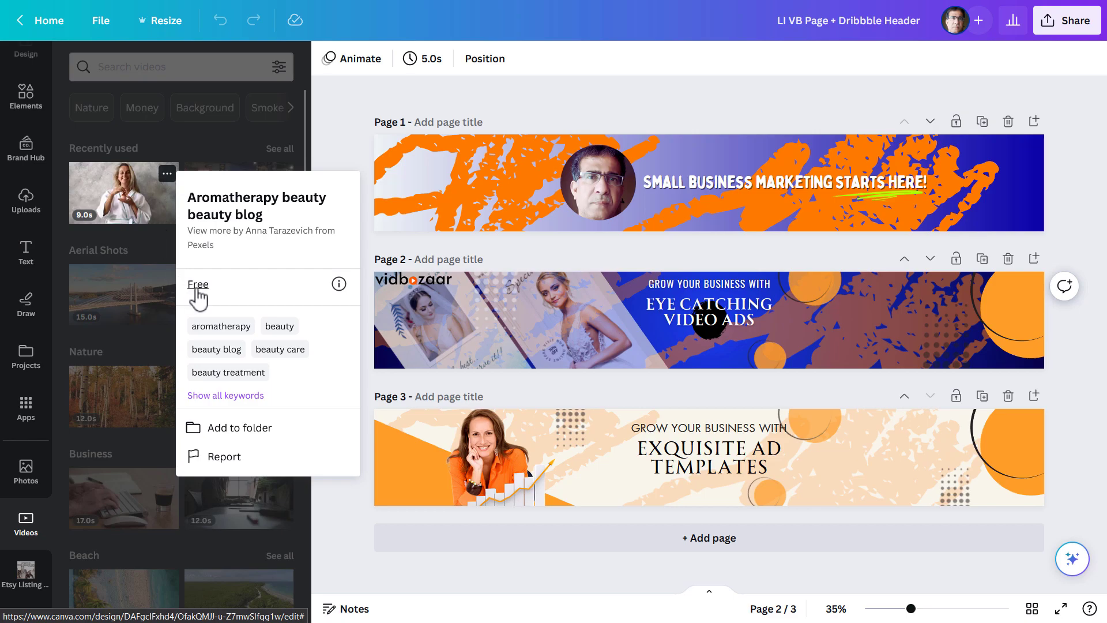
click(157, 248)
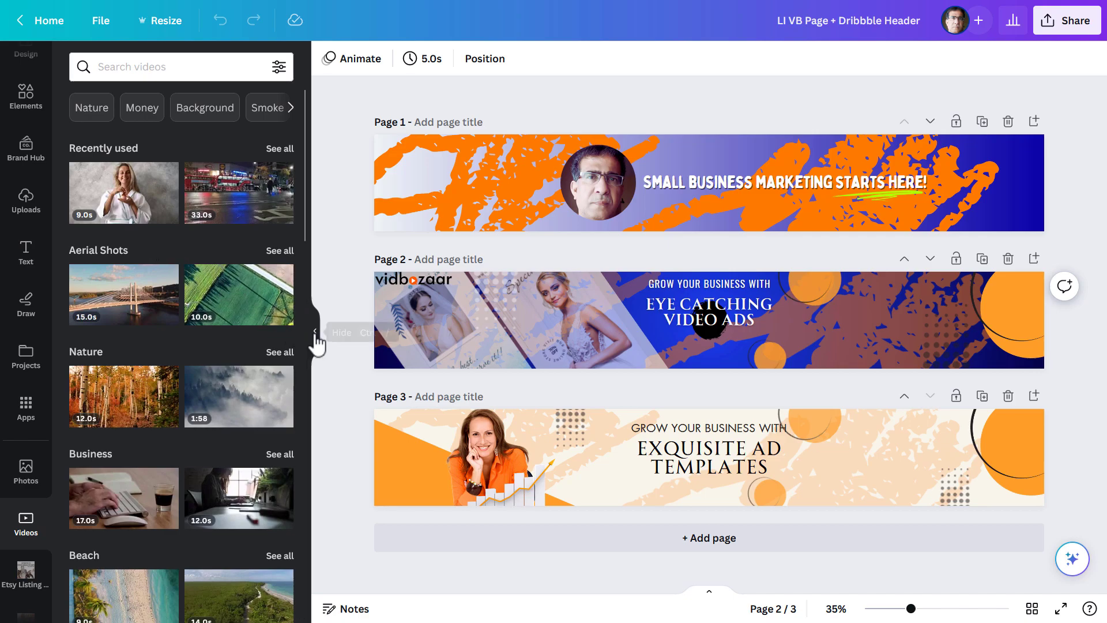
- Collapse the Videos panel so the three banner pages span the wider canvas
click(316, 338)
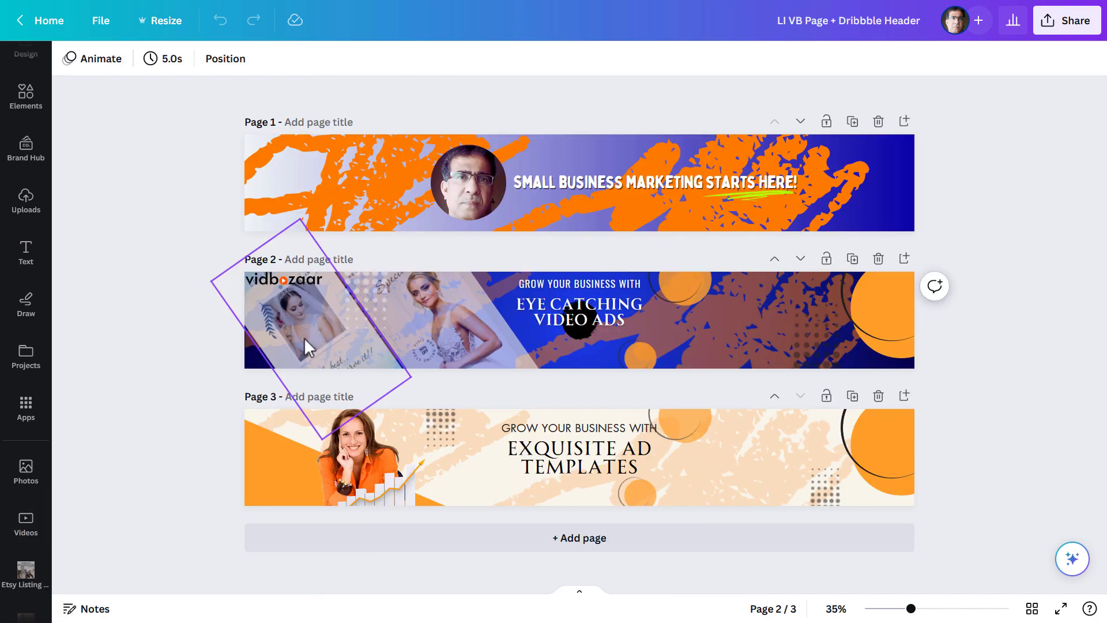